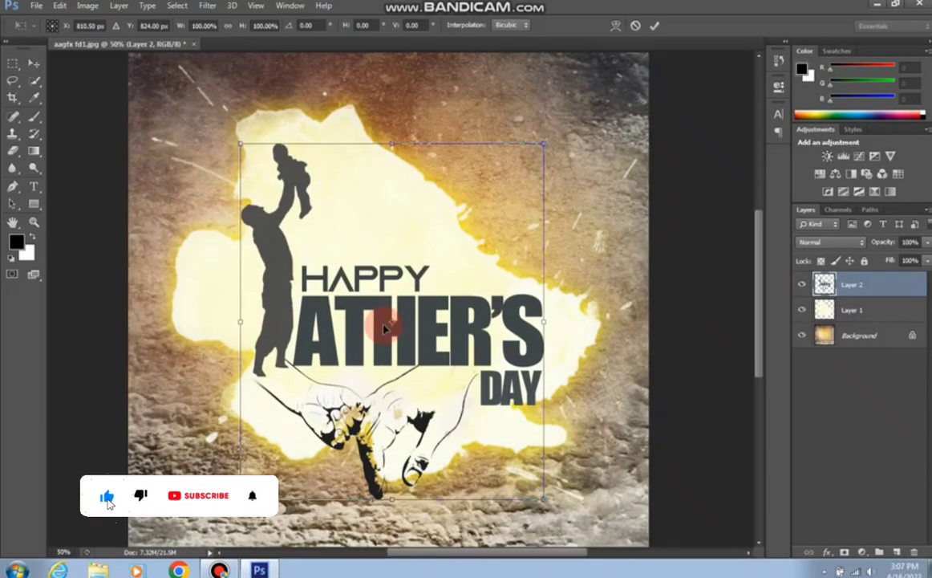
Scale the Father's Day artwork to about 90% and move it into position
left_click_drag(385, 328, 412, 369)
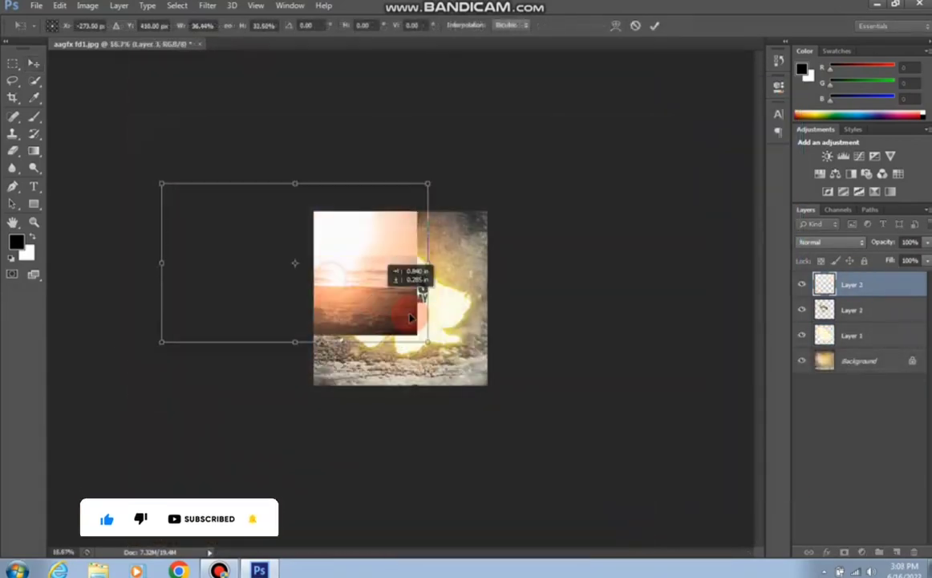
Resize and position the beach father-and-child photo as Layer 3 beneath the splash
left_click_drag(401, 285, 442, 306)
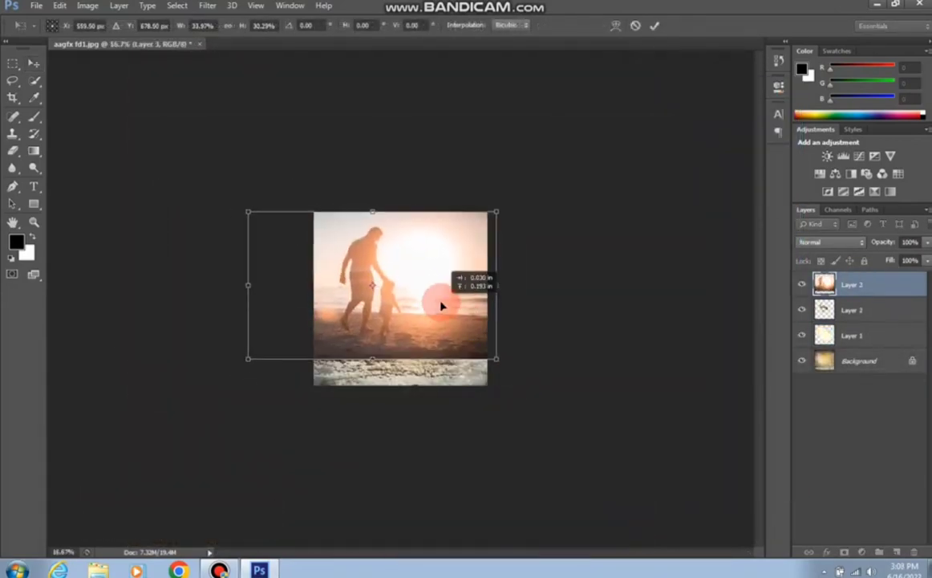
left_click(871, 284)
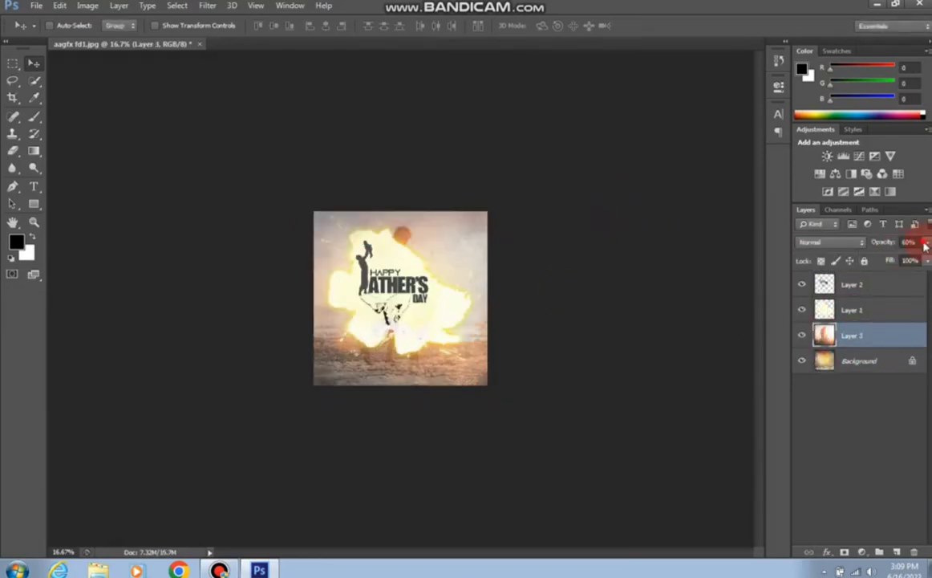
key("ctrl+plus")
left_click_drag(504, 337, 549, 301)
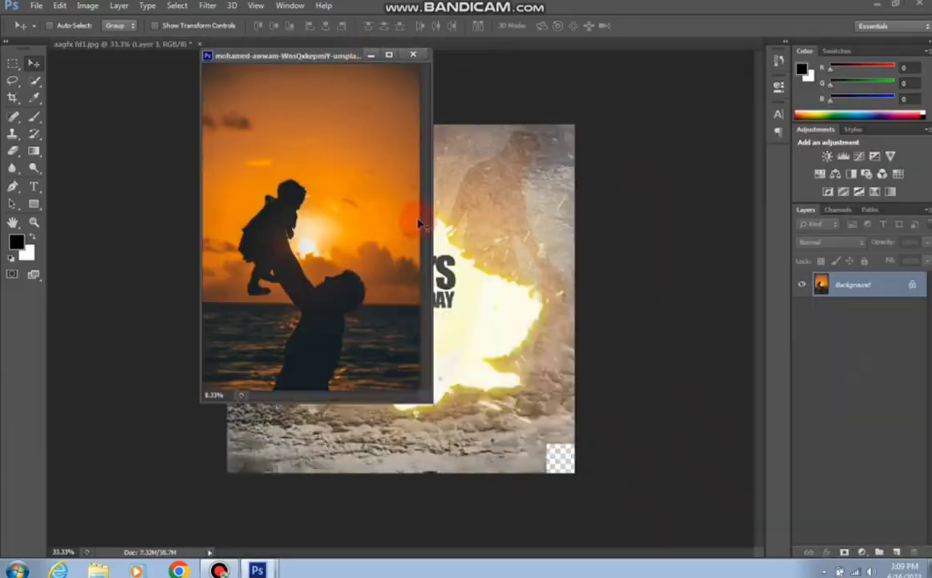
Bring the sunset silhouette photo in and shrink it toward the top-left
left_click_drag(412, 214, 444, 194)
key("ctrl+minus")
key("ctrl+minus")
key("ctrl+minus")
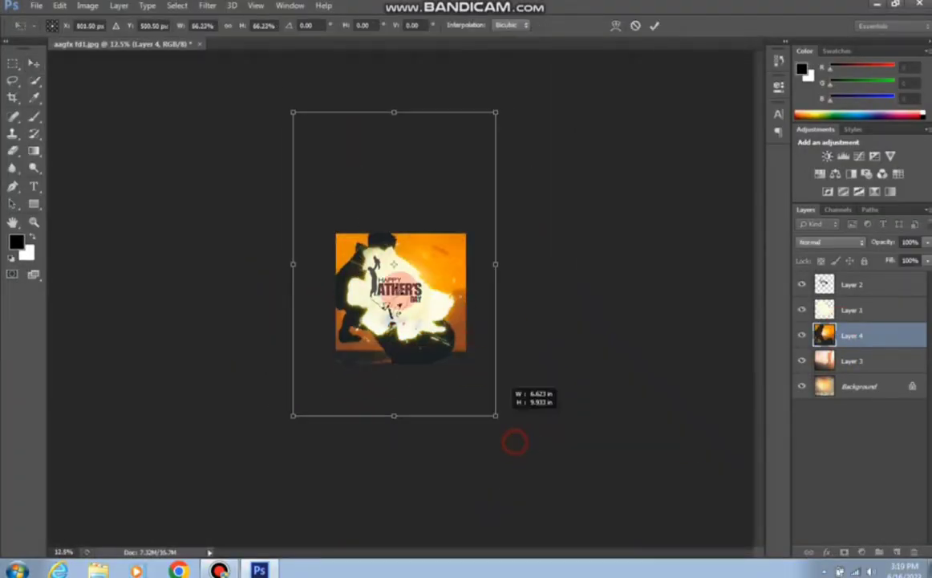
key("ctrl+plus")
left_click_drag(373, 309, 327, 300)
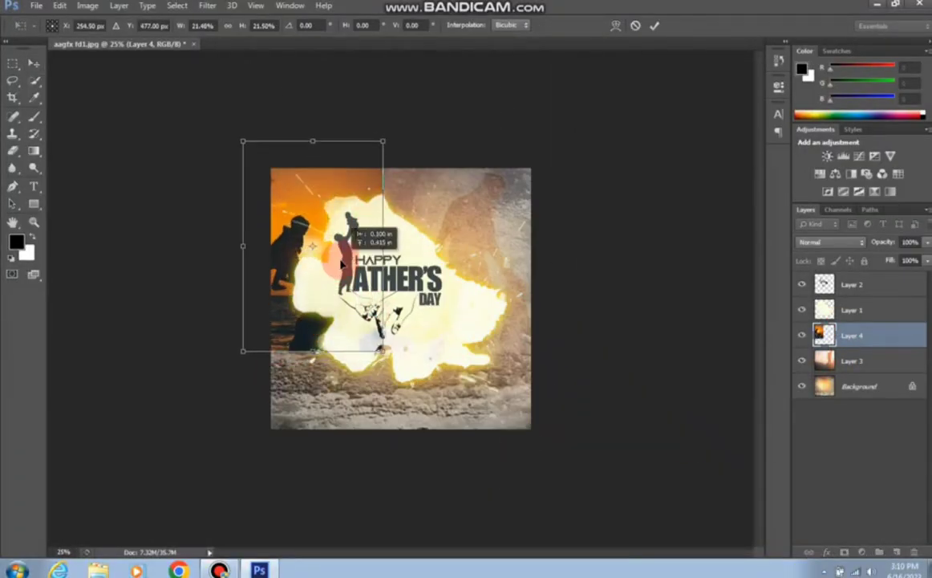
key("Return")
Lower the sunset layer's opacity to 41% and switch to the Eraser for its edges
left_click_drag(924, 245, 898, 261)
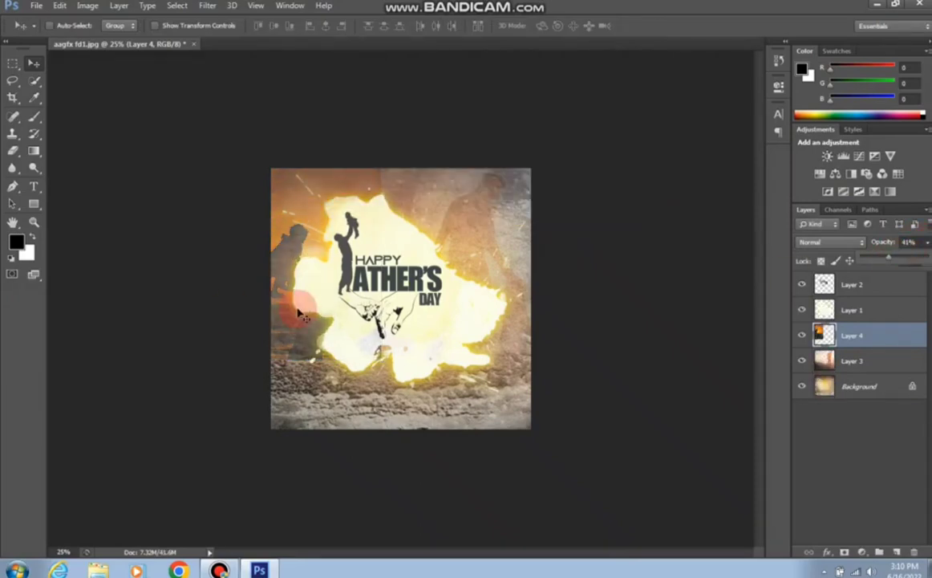
key("Return")
key("ctrl+plus")
key("e")
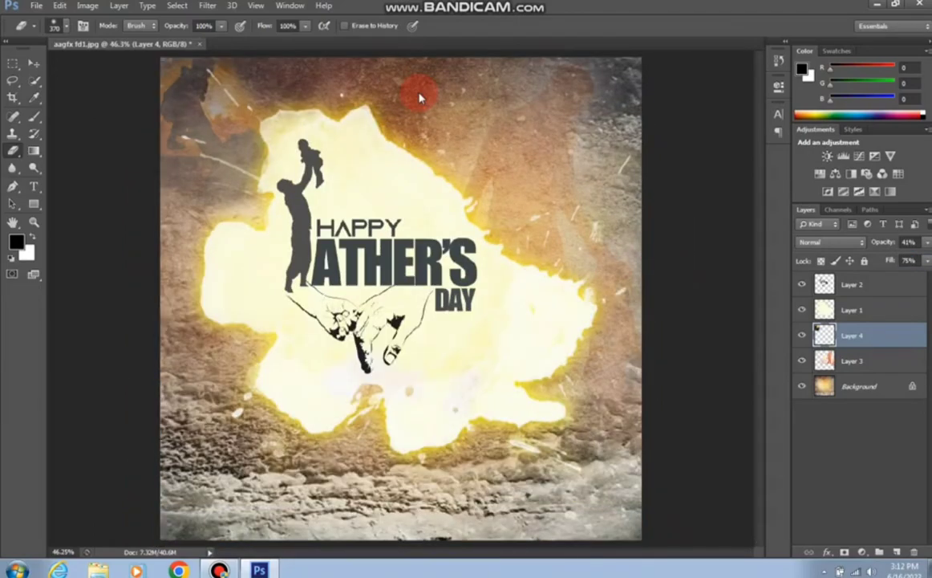
Import the orange glow PNG and enlarge it over the text and silhouettes
key("ctrl+o")
double_click(433, 147)
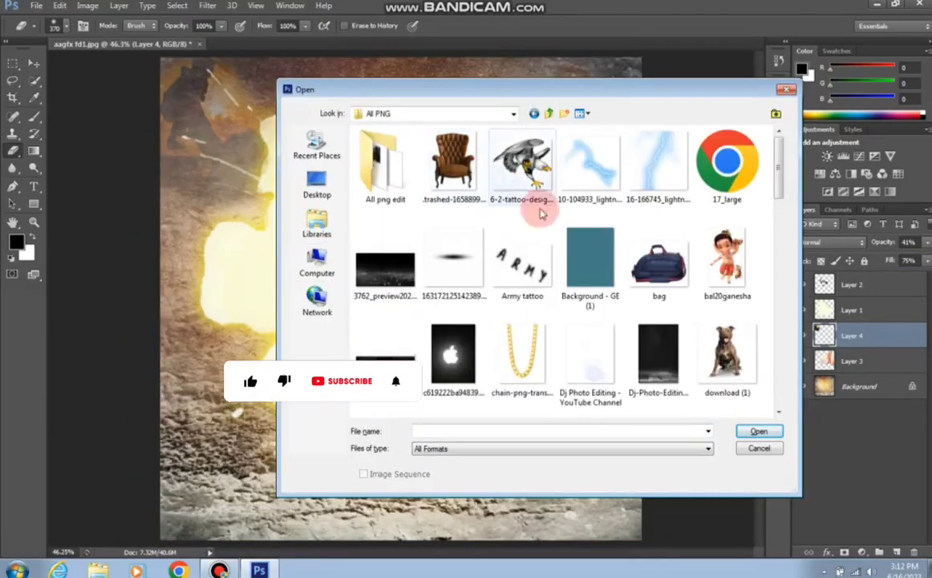
double_click(536, 207)
left_click(33, 62)
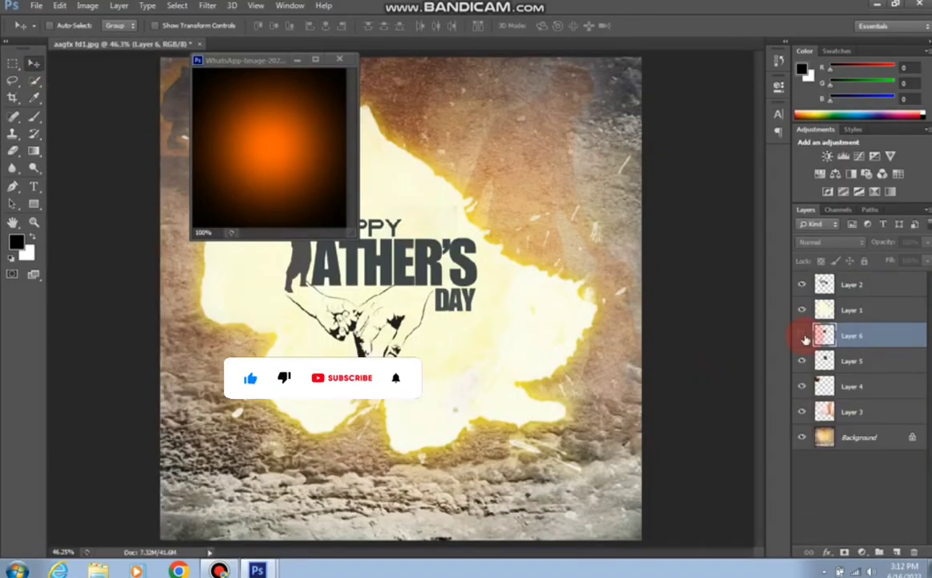
left_click_drag(858, 336, 862, 305)
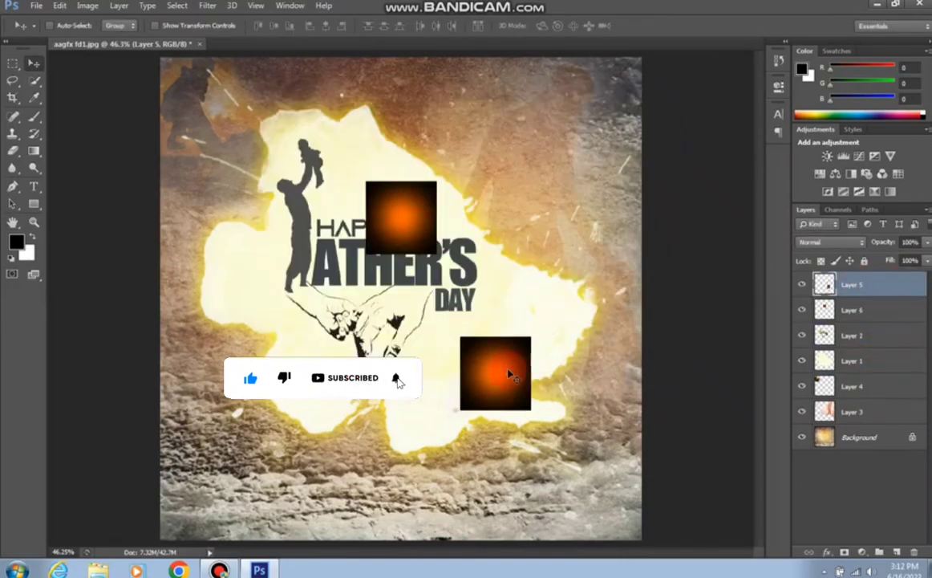
key("ctrl+t")
mouse_move(531, 336)
left_mouse_down()
mouse_move(593, 264)
mouse_move(313, 319)
left_mouse_up()
Set both orange glow layers to Screen blending
key("Return")
left_click(831, 241)
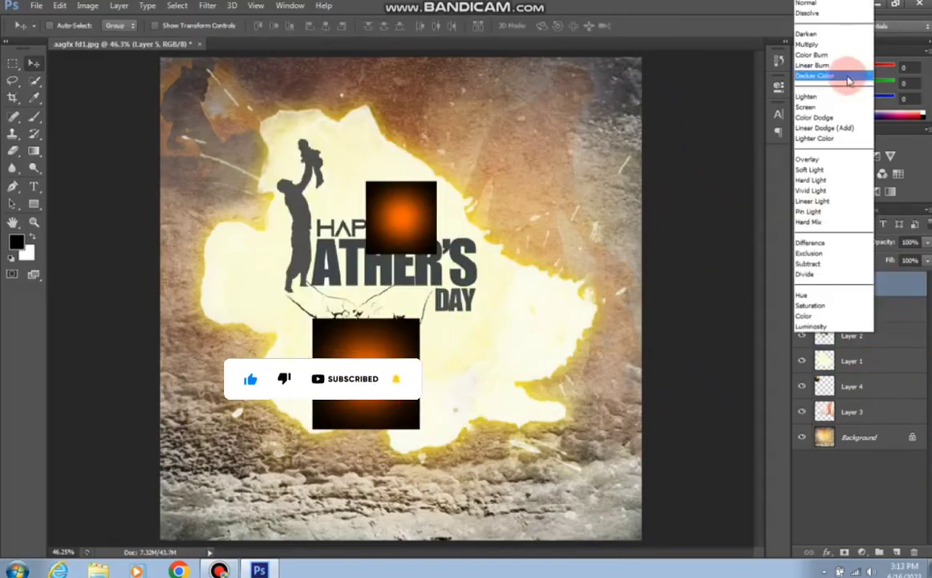
left_click(818, 107)
left_click(830, 241)
left_click(820, 115)
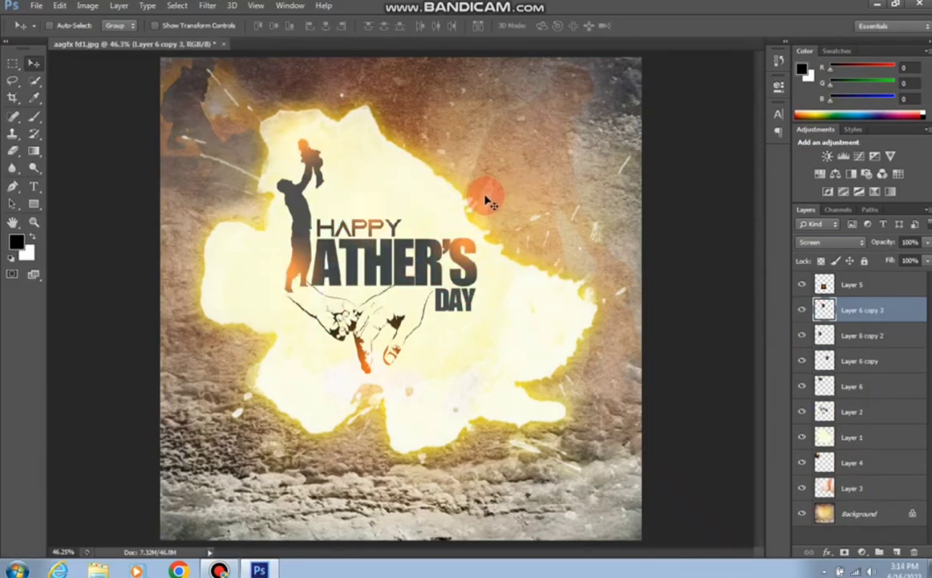
Go to the Unsplash site in Chrome
left_click(179, 570)
left_click(410, 297)
left_click(350, 387)
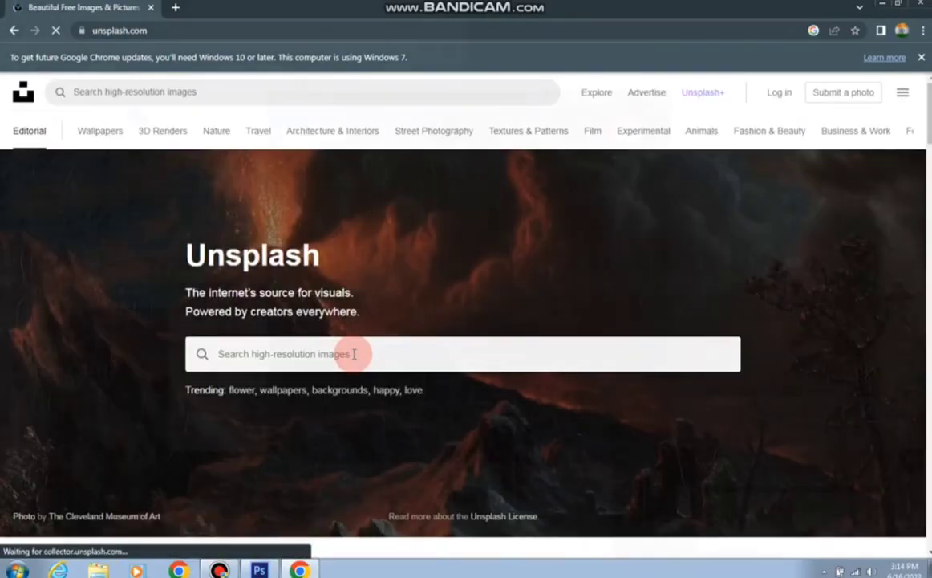
Search Unsplash for 'crack wall' and browse the texture results
left_click(353, 354)
type("crack wall")
key("Return")
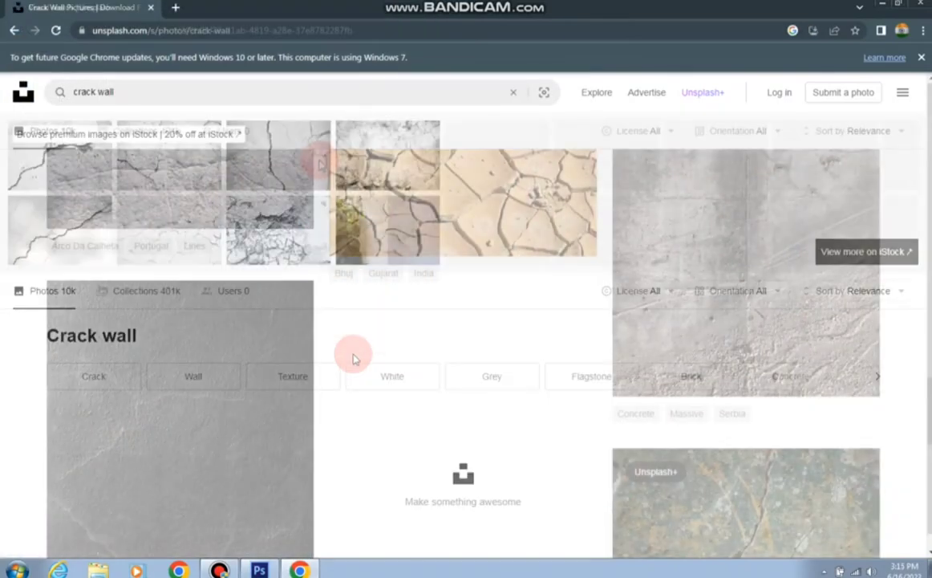
scroll(316, 156, "down", 5)
scroll(316, 156, "down", 5)
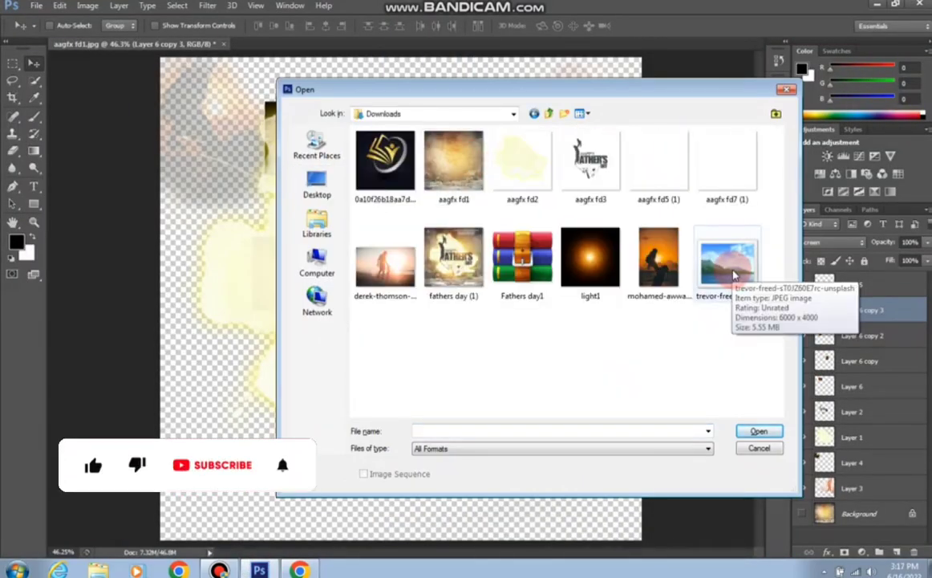
Place the waterfall photo in the poster, scale it, and move it to the bottom of the stack
double_click(726, 261)
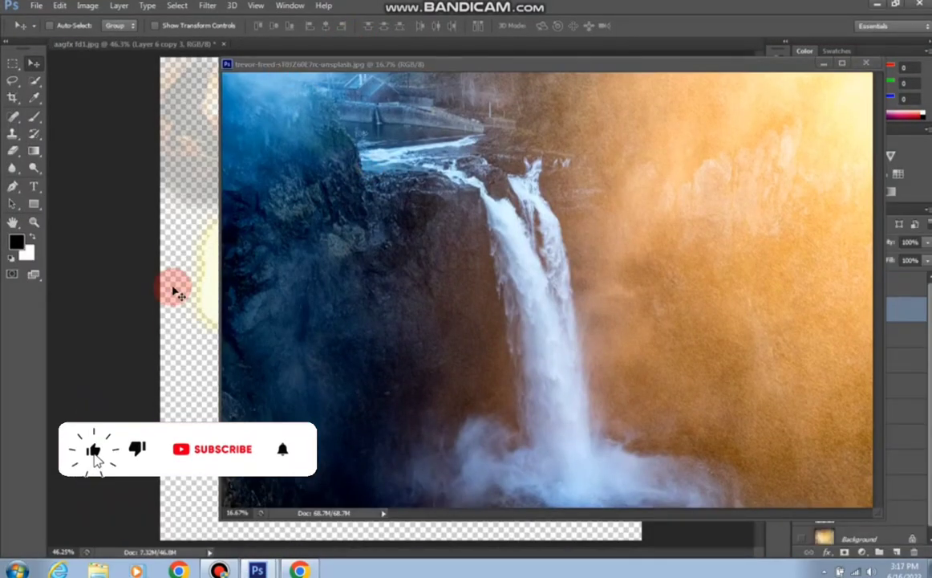
left_click_drag(176, 291, 463, 263)
key("ctrl+minus")
key("ctrl+minus")
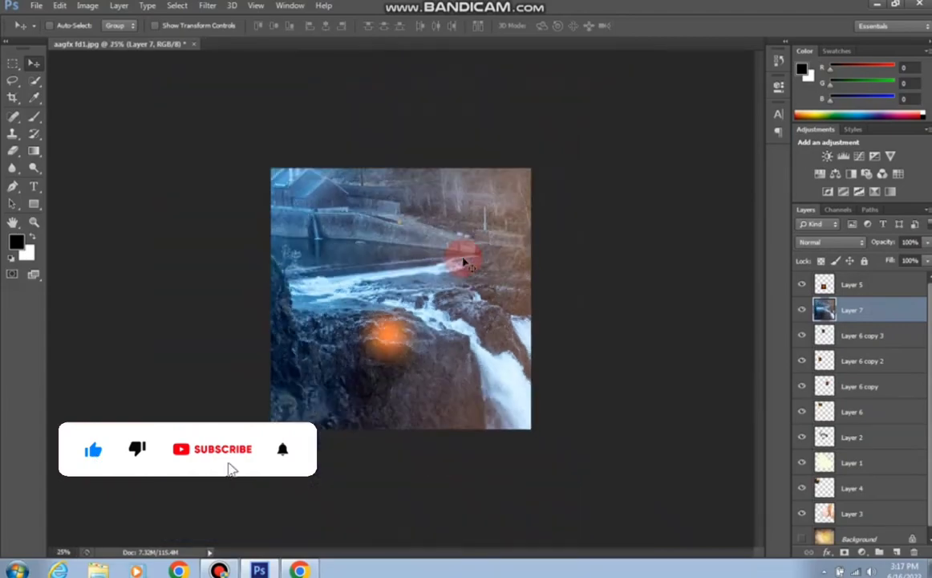
key("ctrl+t")
key("ctrl+minus")
key("ctrl+minus")
key("ctrl+minus")
double_click(446, 338)
key("ctrl+t")
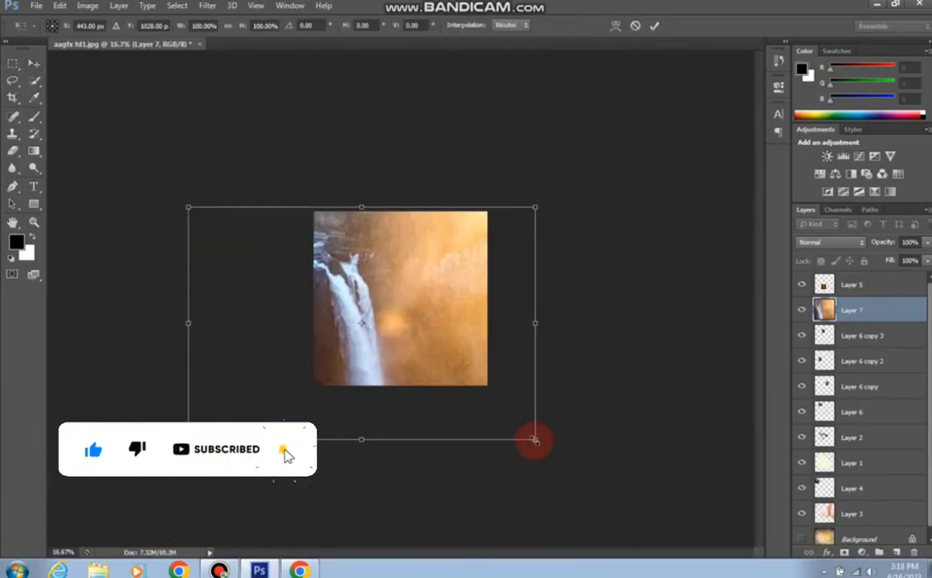
left_click_drag(851, 310, 858, 514)
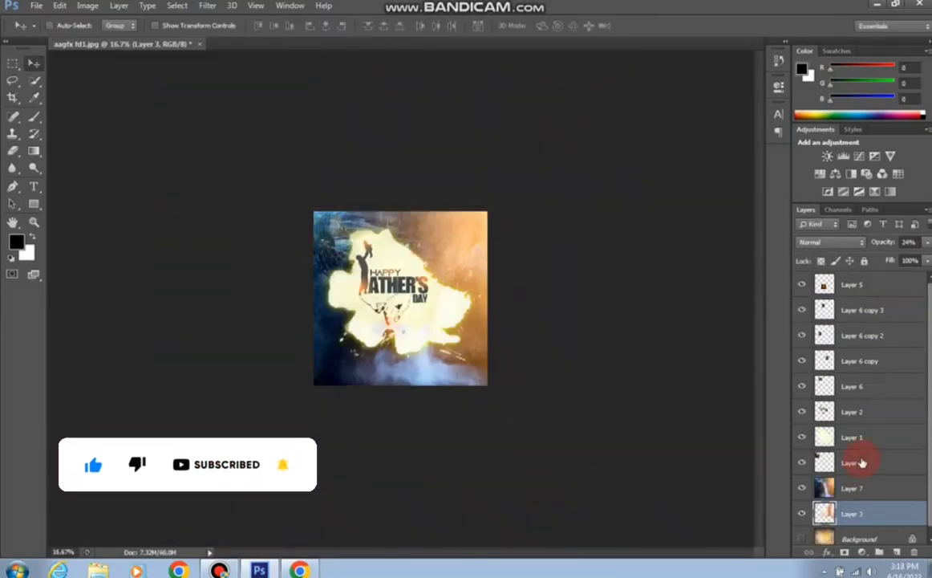
key("ctrl+plus")
Darken the waterfall backdrop with an Exposure adjustment
left_click(88, 6)
left_click(274, 76)
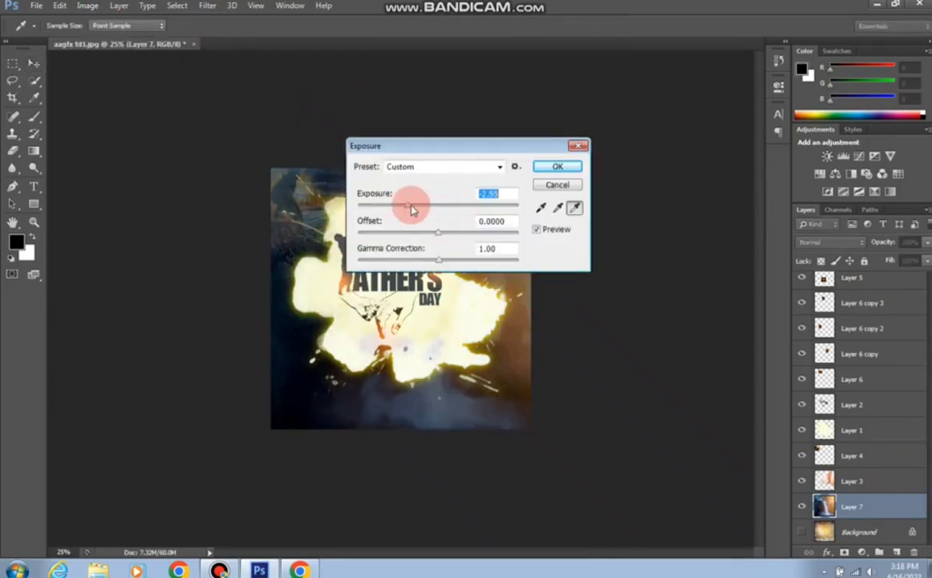
key("Return")
key("v")
key("ctrl+plus")
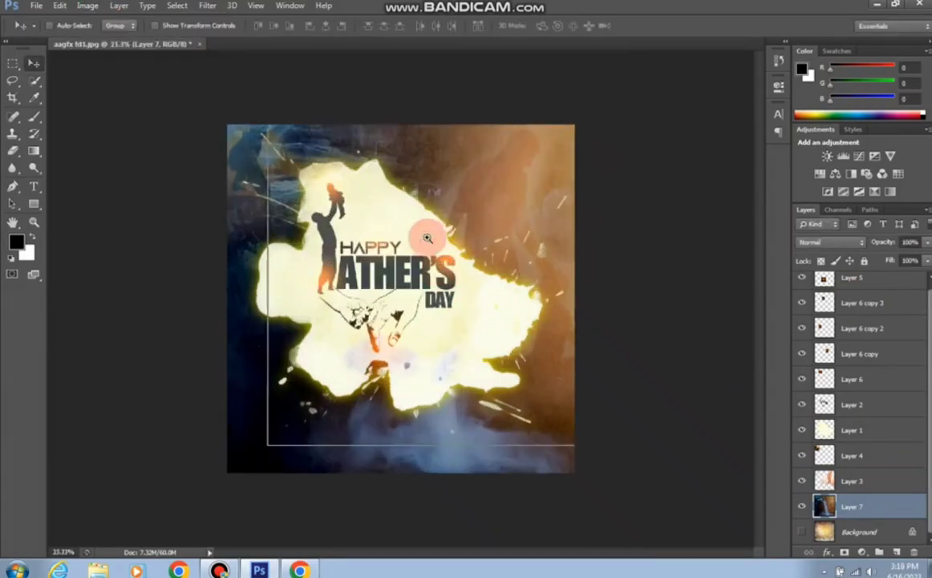
key("ctrl+plus")
scroll(409, 305, "down", 2)
Duplicate the beach photo layer, flip the copy horizontally, and merge it back
left_click(852, 481)
key("ctrl+j")
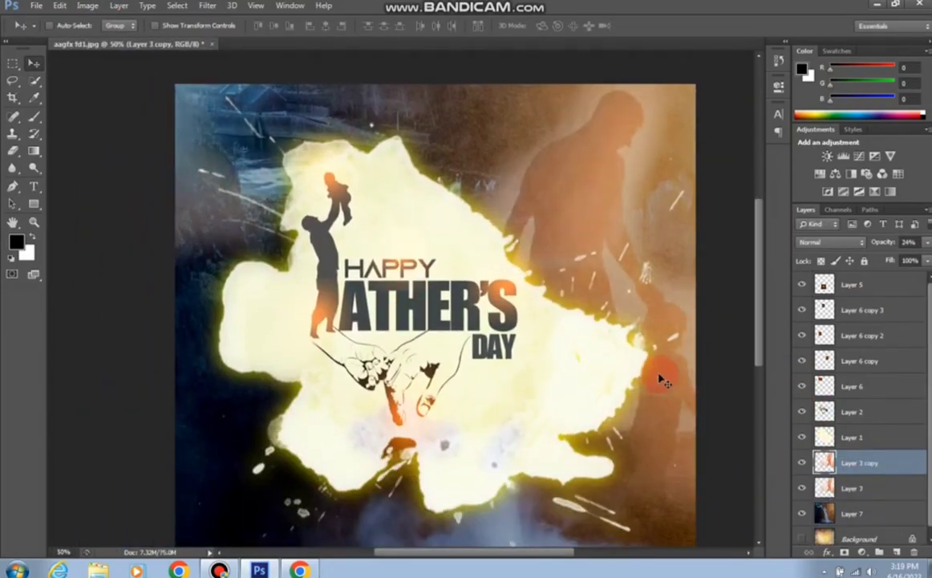
left_click(389, 488)
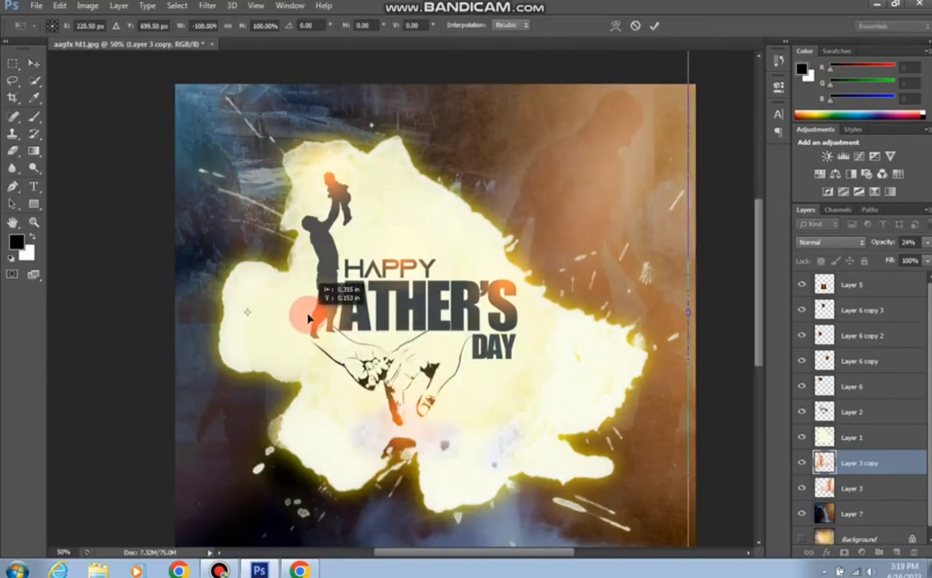
key("Return")
key("ctrl+e")
key("ctrl+0")
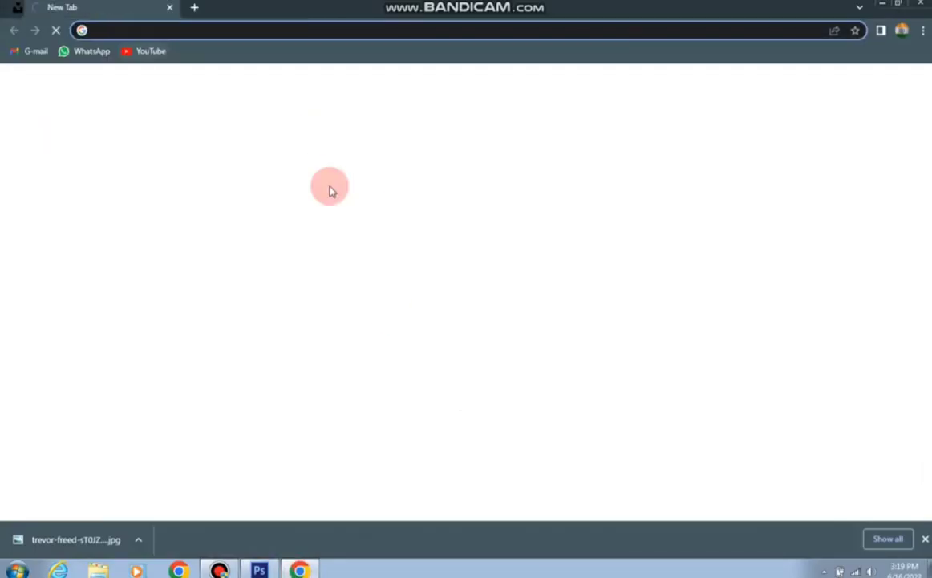
Search the web for 'father day quotes png' and scroll through the image results
left_click(395, 268)
type("father day quotes png")
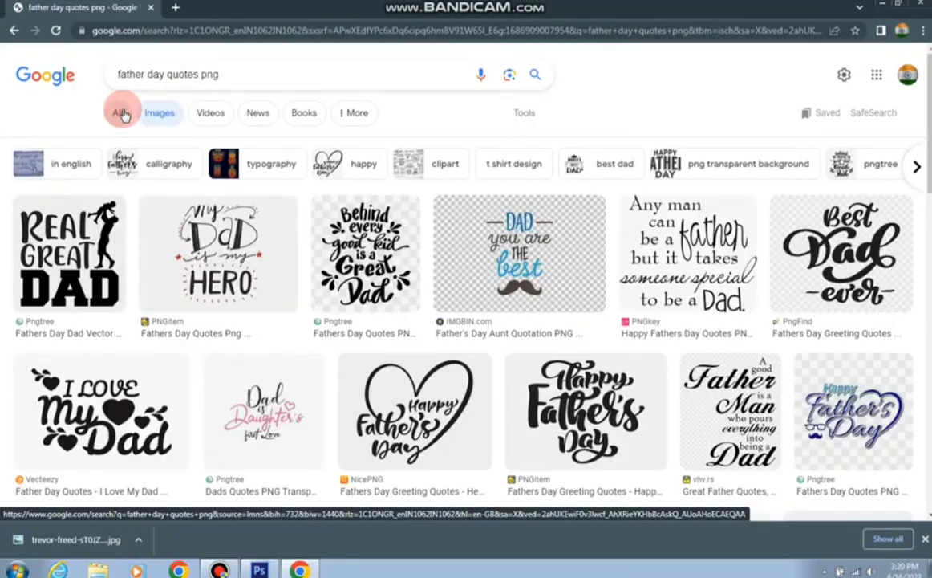
scroll(437, 379, "down", 10)
scroll(437, 379, "down", 5)
scroll(438, 379, "down", 5)
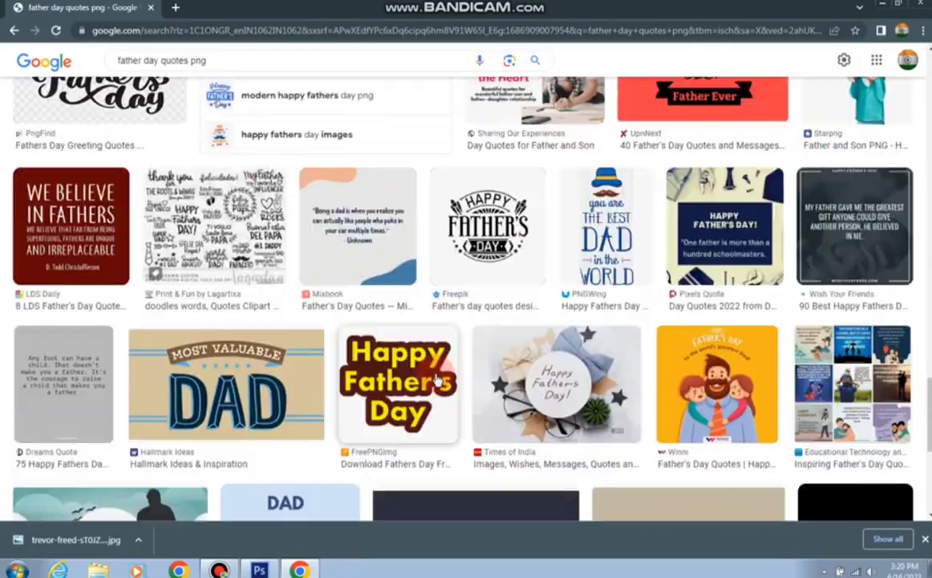
scroll(433, 375, "down", 2)
scroll(426, 370, "down", 3)
scroll(520, 317, "up", 2)
Preview a quote image, use its right-click options, and keep browsing
left_click(520, 317)
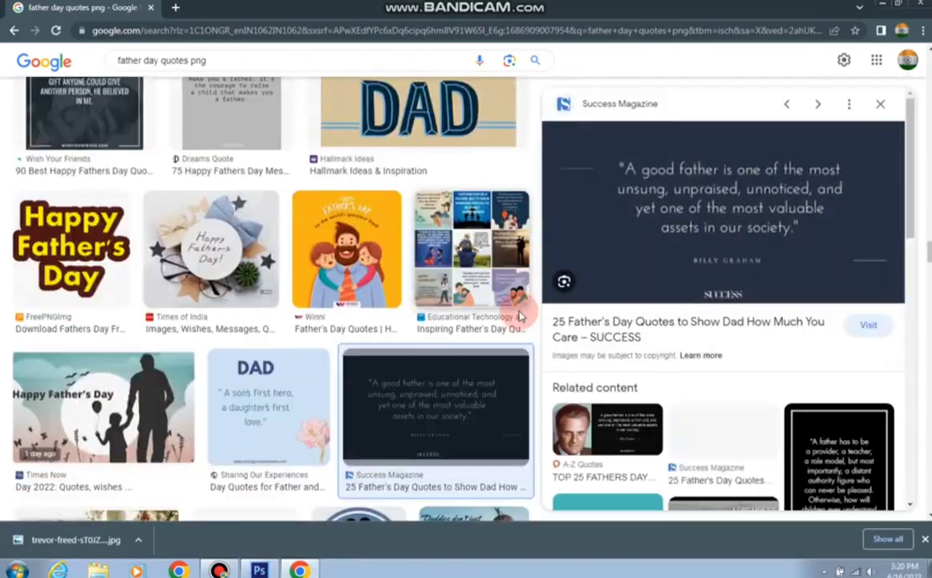
right_click(686, 200)
left_click(732, 343)
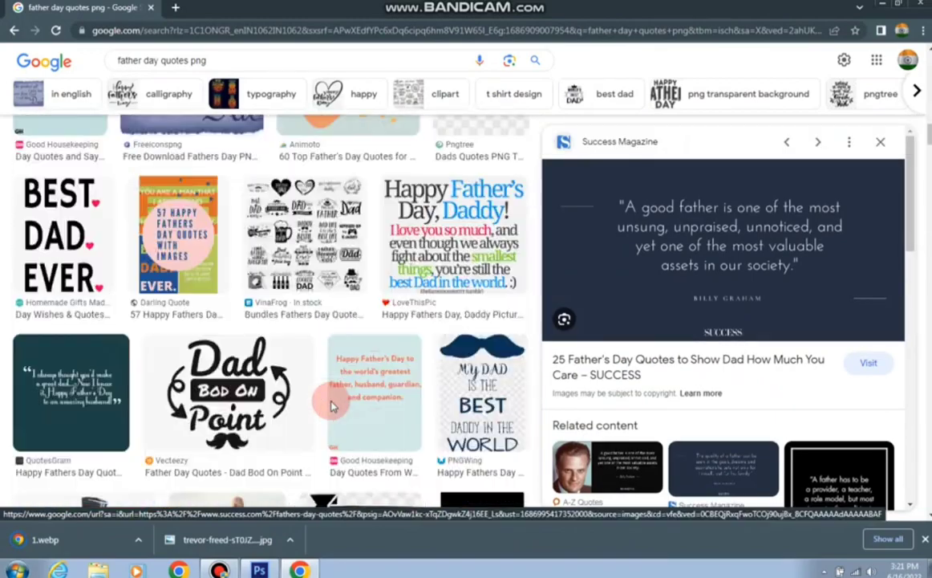
scroll(333, 405, "down", 5)
scroll(402, 345, "down", 5)
Preview the Pinterest DAD quote image and drag it into the poster as 'dad script'
left_click(273, 304)
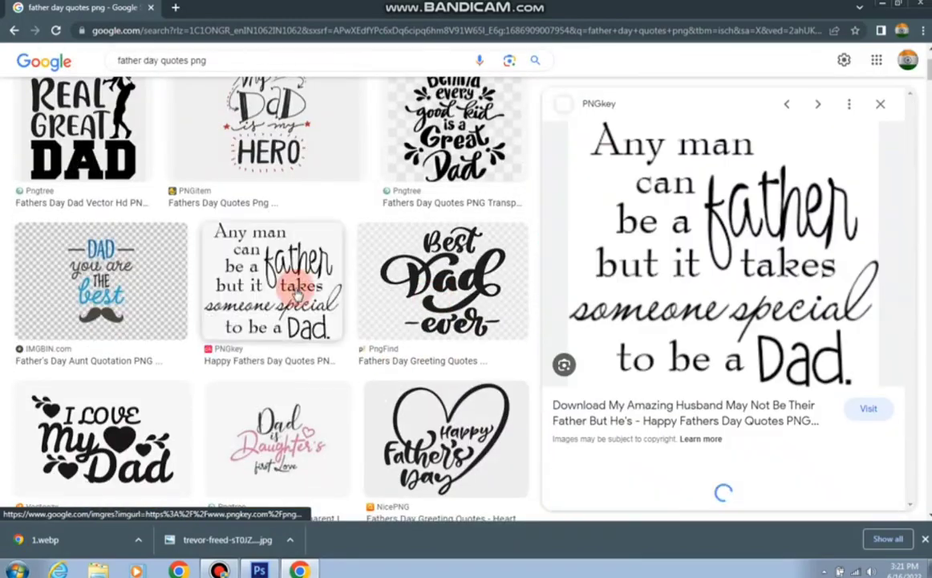
left_click(721, 221)
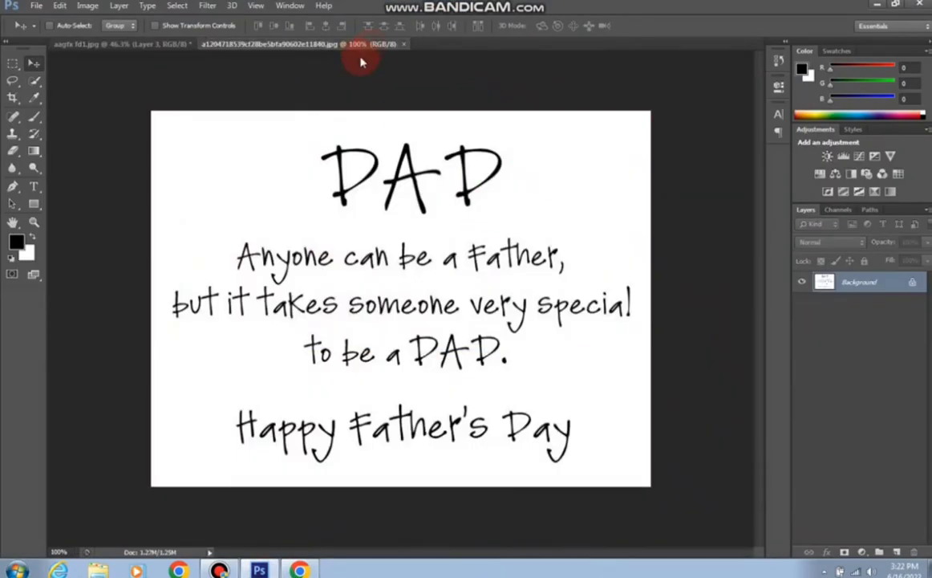
mouse_move(361, 62)
left_mouse_down()
mouse_move(427, 499)
mouse_move(375, 451)
left_mouse_up()
left_click(672, 84)
key("t")
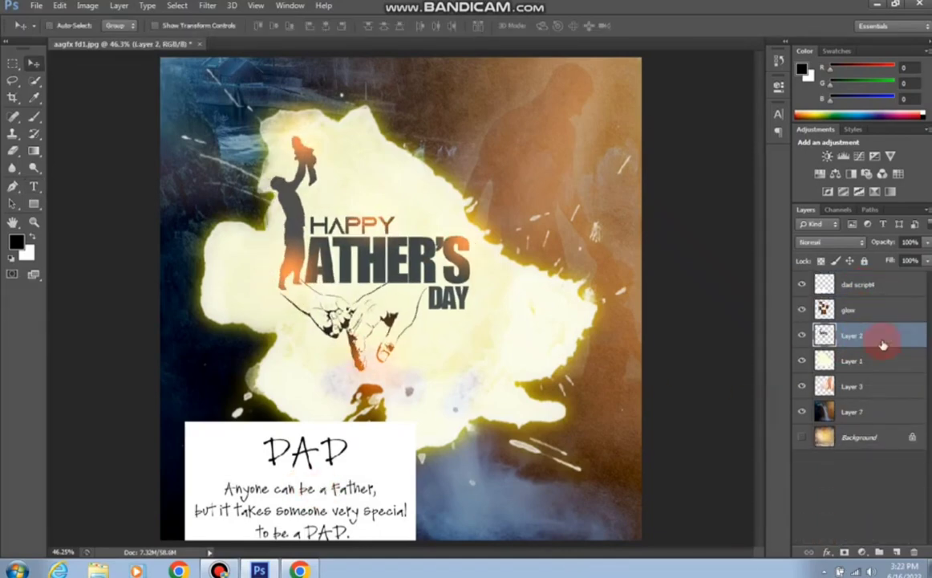
Set the DAD quote layer to Multiply and move it to the upper right
left_click(858, 284)
left_click_drag(546, 150, 273, 108)
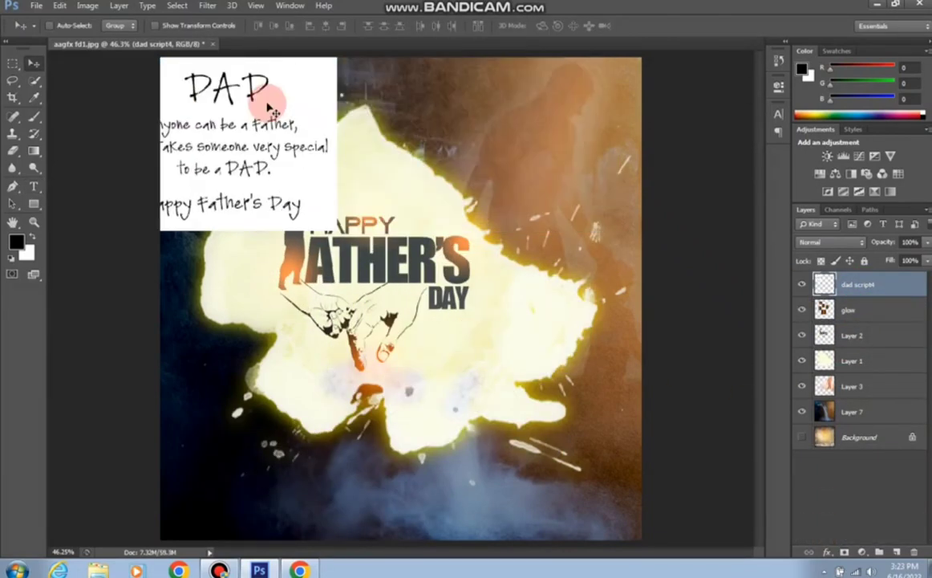
left_click(831, 241)
left_click(847, 46)
left_click_drag(353, 176, 634, 181)
left_click(831, 242)
left_click(847, 45)
Shrink the DAD quote card and nudge it slightly lower and right
key("ctrl+t")
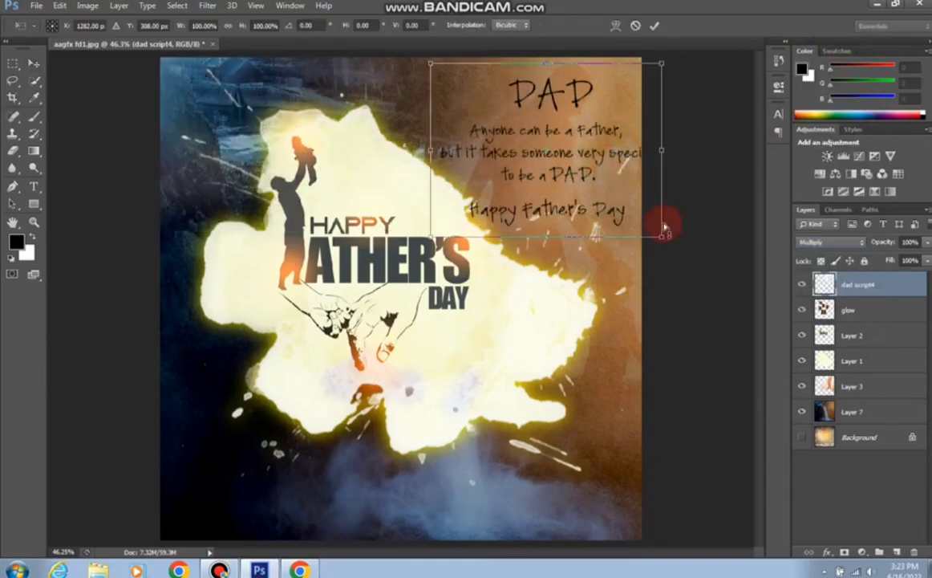
left_click_drag(663, 229, 640, 201)
key("Return")
mouse_move(591, 178)
left_mouse_down()
mouse_move(587, 161)
mouse_move(566, 195)
left_mouse_up()
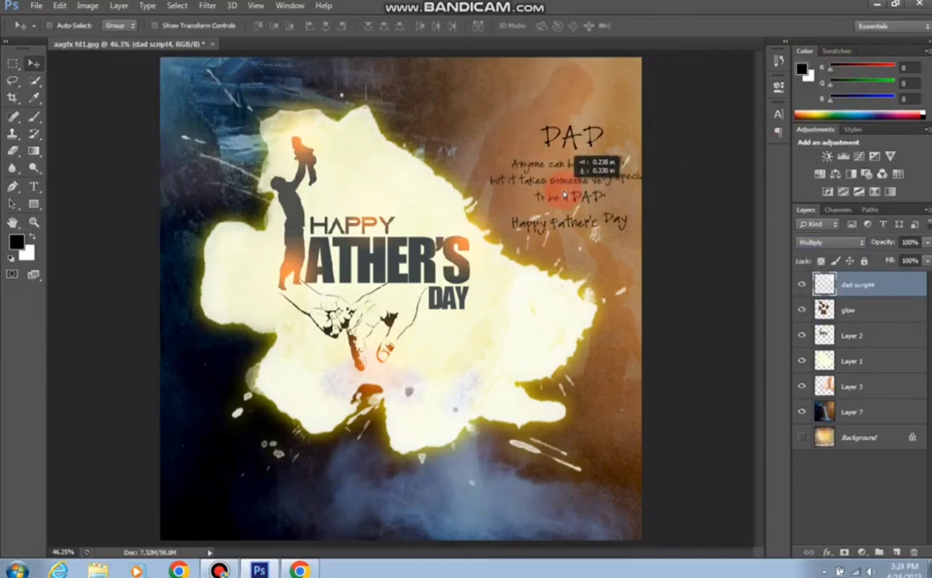
Open aagfx fd5 (1).png and drag the white Hindi quote to the poster's top-left as Layer 8
key("ctrl+o")
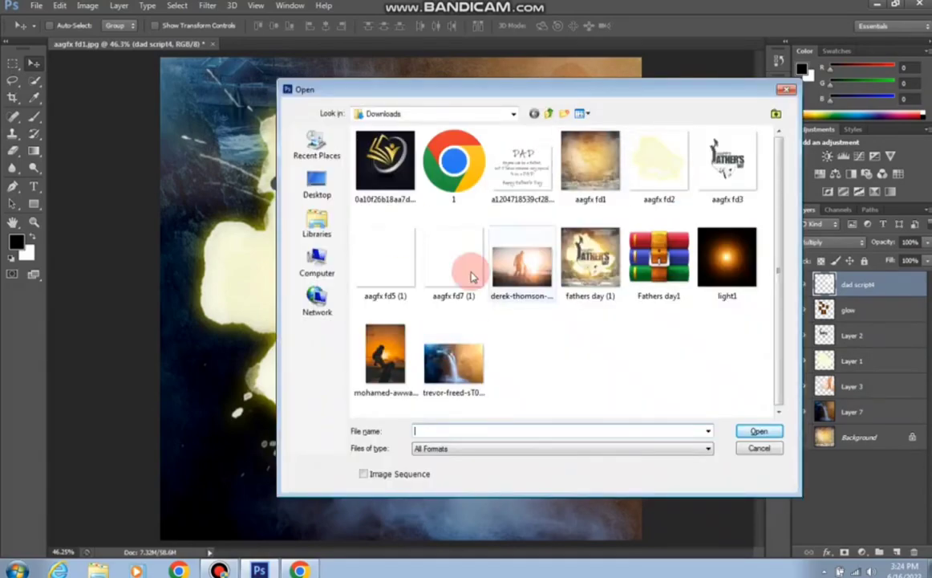
double_click(465, 268)
key("ctrl+w")
key("ctrl+o")
double_click(385, 172)
scroll(438, 197, "up", 3)
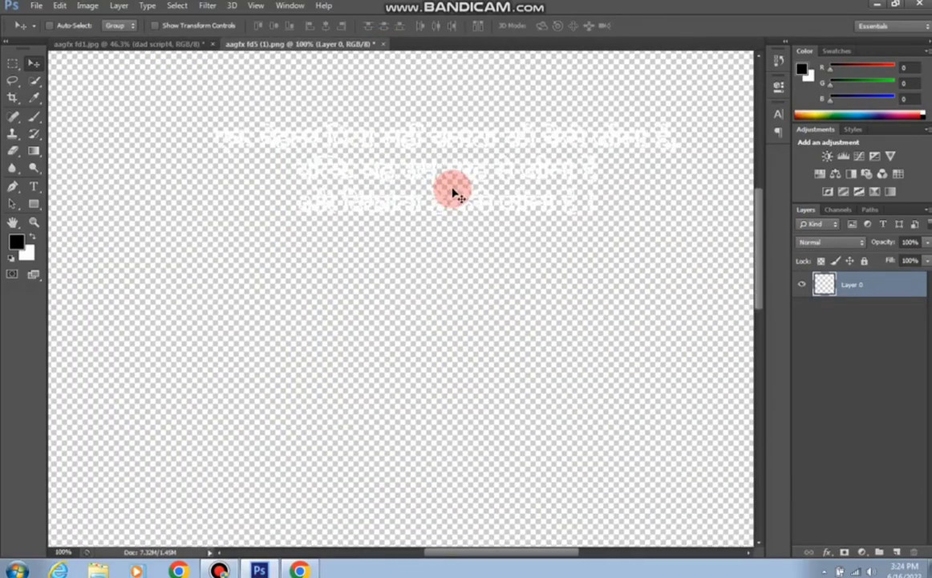
left_click_drag(177, 76, 332, 71)
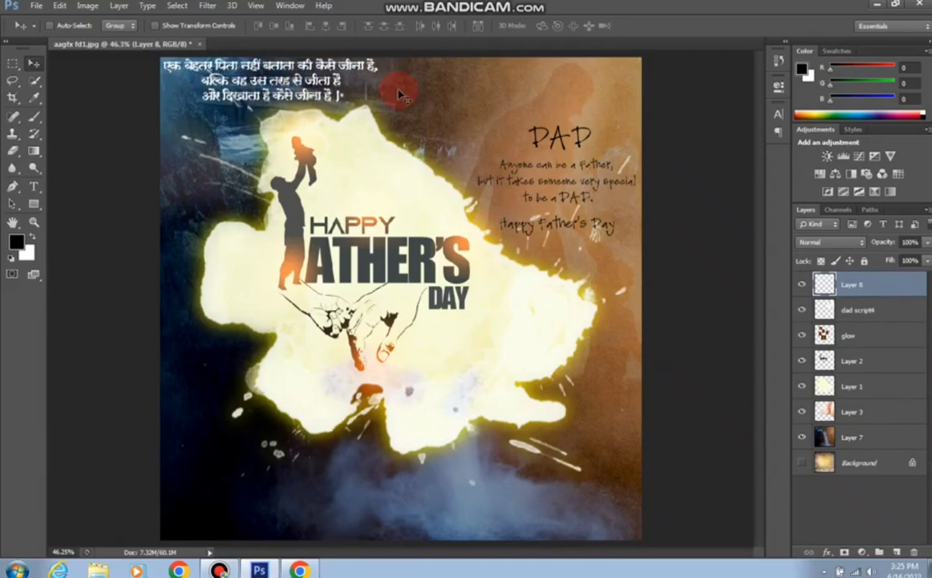
Search images for 'toutube poster', then bring up Photoshop's Open dialog on the All PNG folder
left_click(298, 570)
left_click(265, 74)
key("BackSpace")
key("BackSpace")
key("BackSpace")
key("BackSpace")
key("BackSpace")
key("BackSpace")
type("toutube poster")
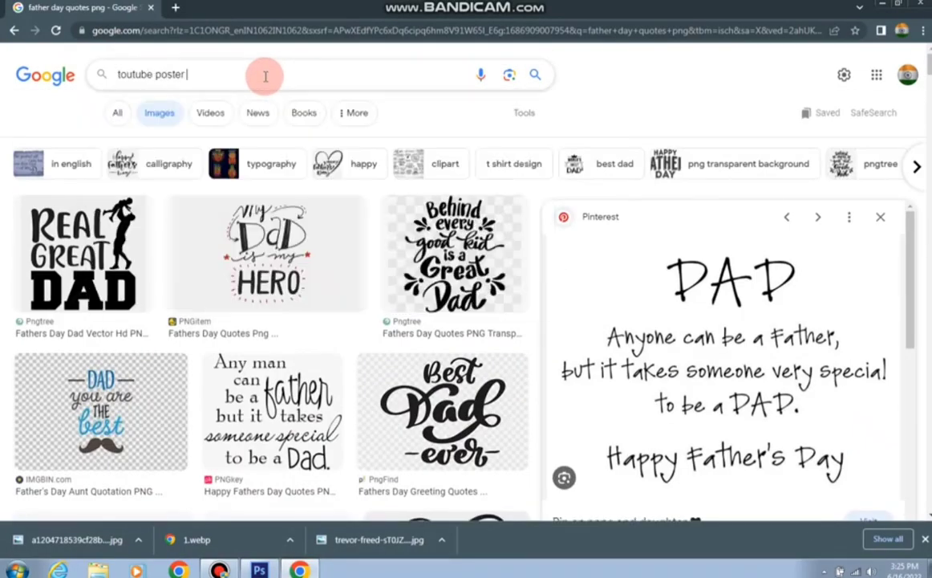
key("ctrl+o")
scroll(625, 280, "down", 10)
Place dust.png along the poster's bottom as Layer 9 and centre the Hindi quote at top
scroll(654, 321, "down", 2)
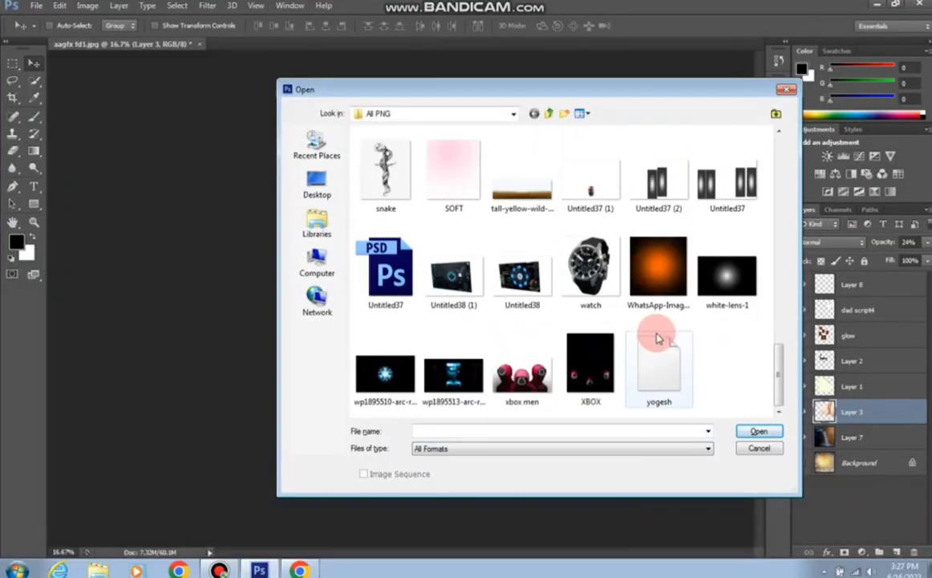
scroll(407, 193, "down", 5)
scroll(537, 239, "down", 5)
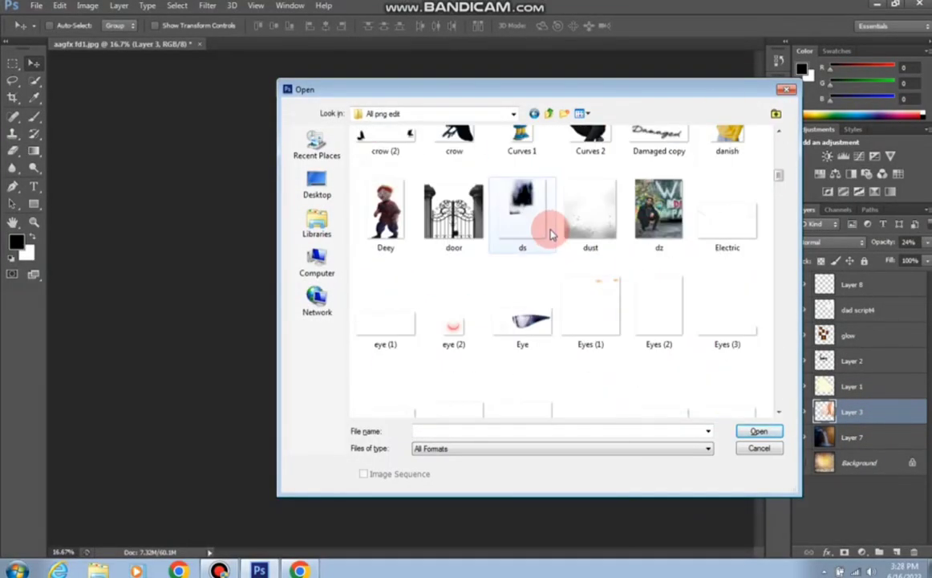
double_click(586, 220)
left_click_drag(269, 74, 522, 85)
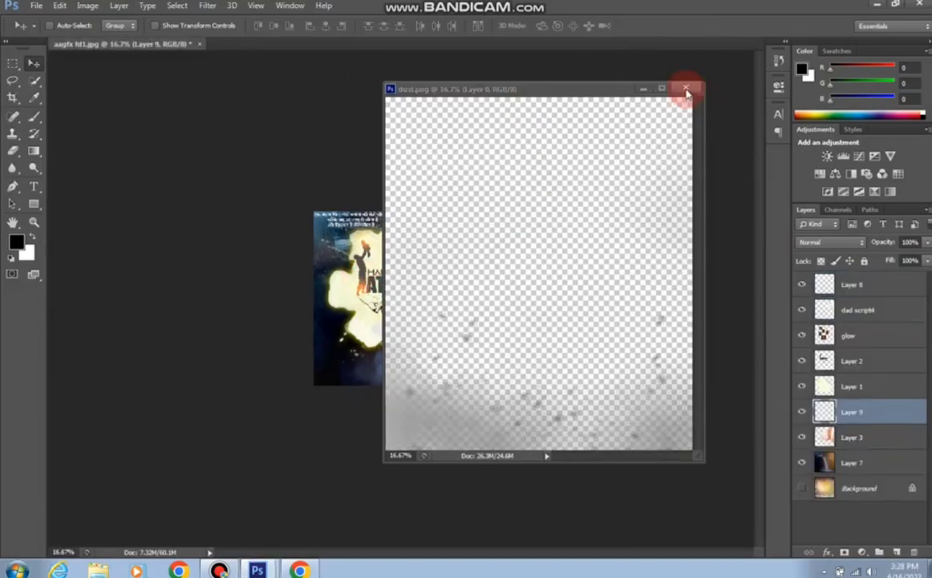
left_click(686, 88)
left_click_drag(484, 282, 487, 285)
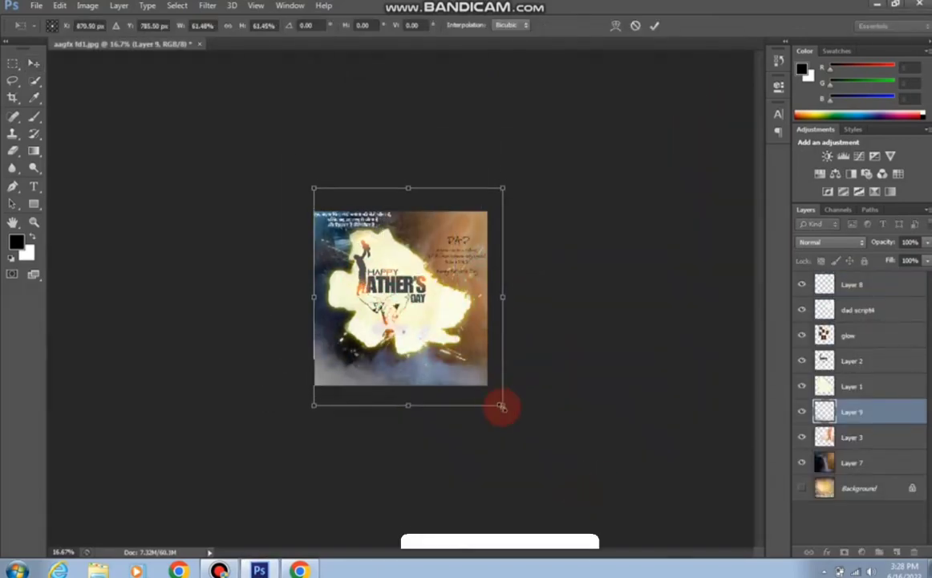
key("ctrl+plus")
key("ctrl+plus")
key("ctrl+plus")
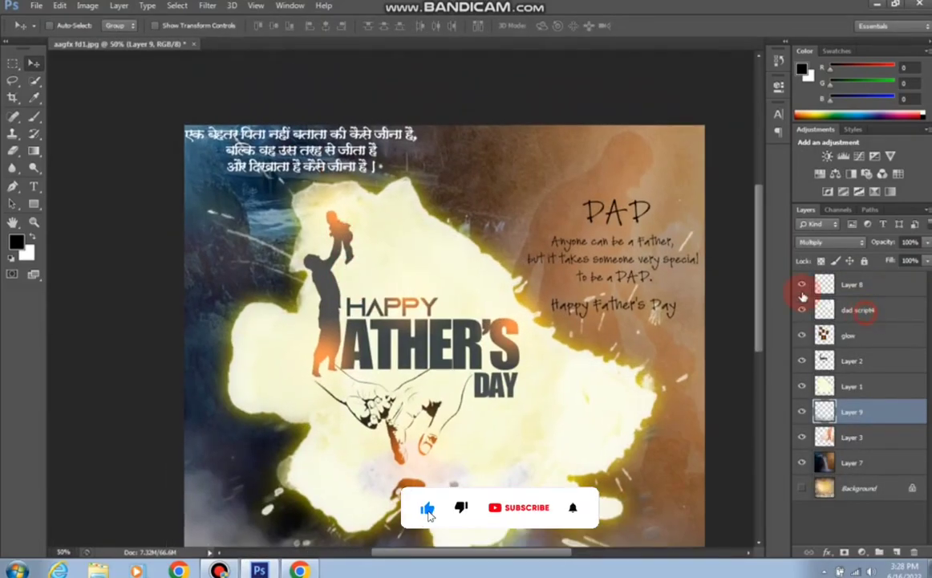
left_click_drag(686, 285, 559, 255)
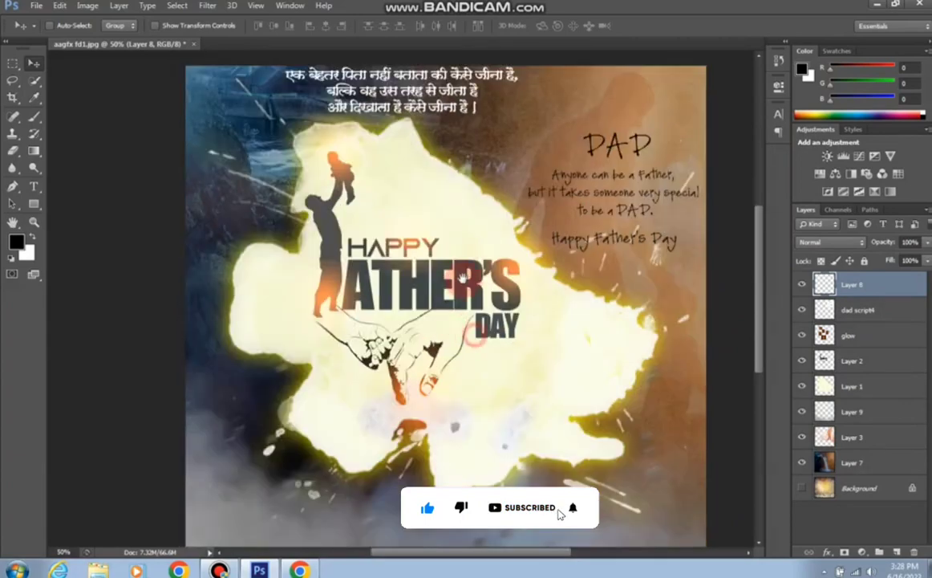
Open the orange glow image from the All PNG folder
scroll(658, 257, "down", 5)
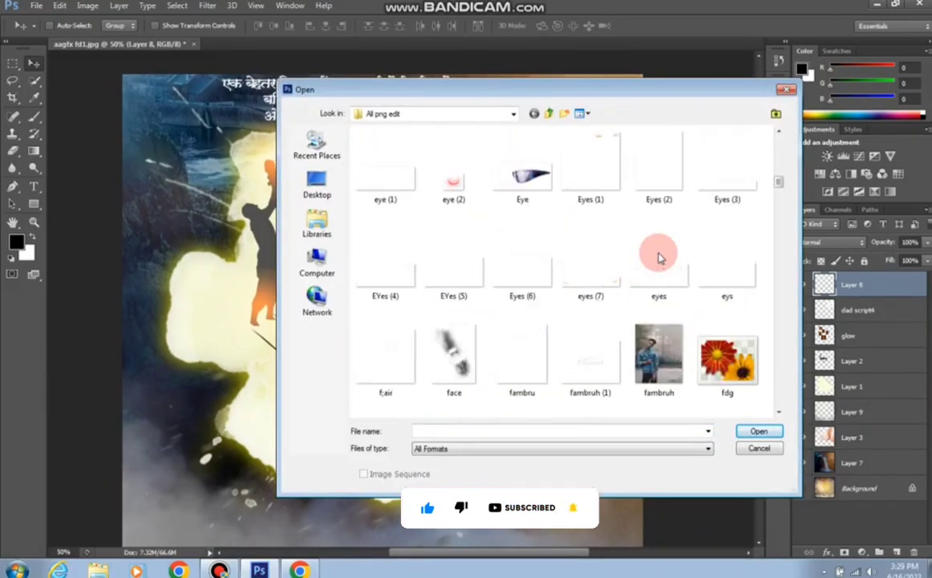
scroll(658, 257, "down", 5)
scroll(657, 257, "down", 5)
scroll(658, 256, "down", 5)
scroll(662, 256, "up", 10)
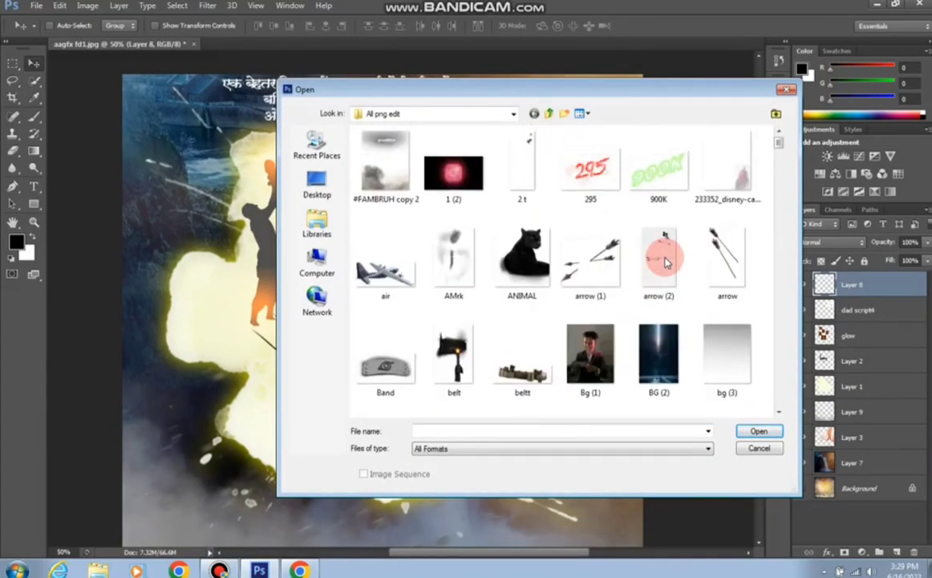
left_click(318, 261)
double_click(407, 148)
double_click(662, 269)
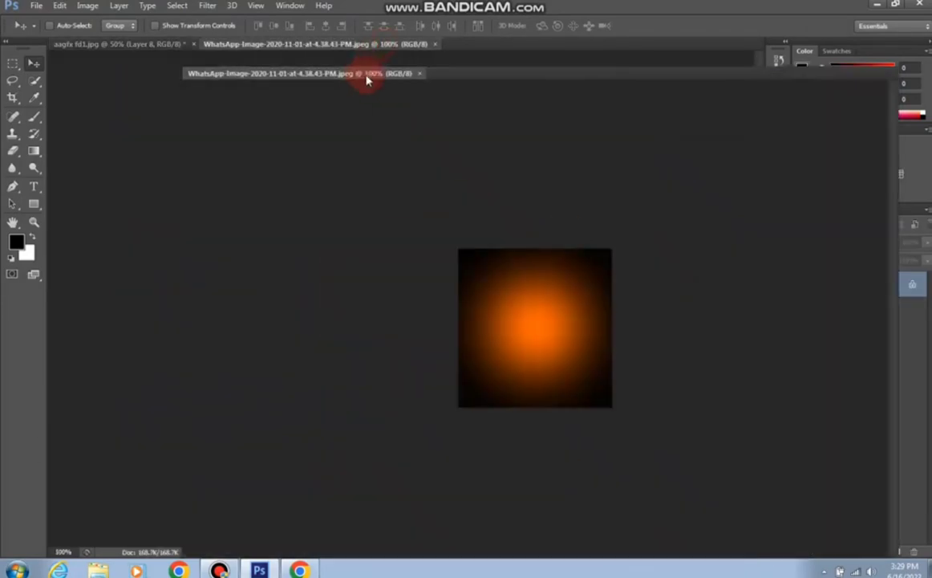
Drag the orange glow in as Layer 10, set it to Screen, and rotate it over the left edge
left_click_drag(370, 79, 241, 152)
mouse_move(385, 182)
left_mouse_down()
mouse_move(229, 180)
mouse_move(274, 247)
left_mouse_up()
key("ctrl+t")
key("Return")
key("shift+alt+s")
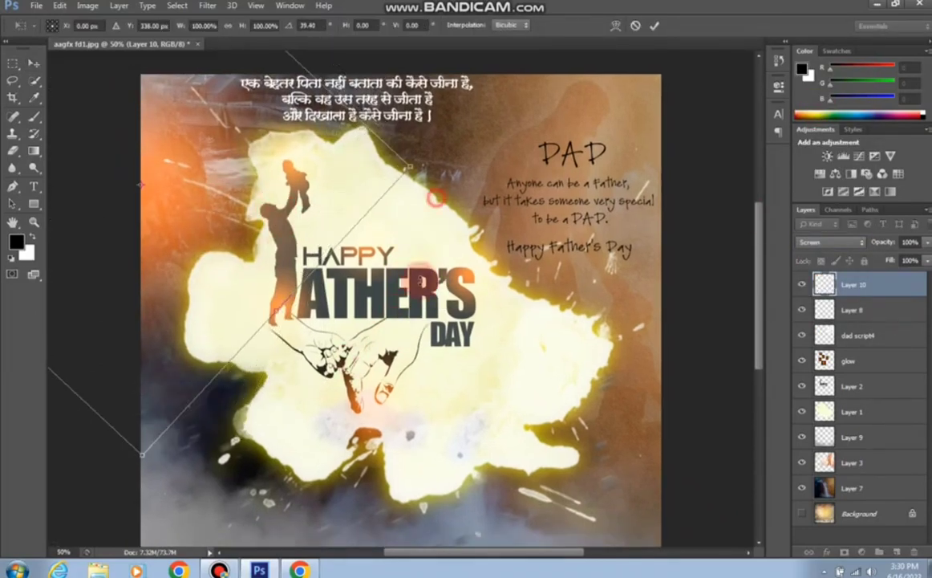
left_click_drag(434, 196, 231, 178)
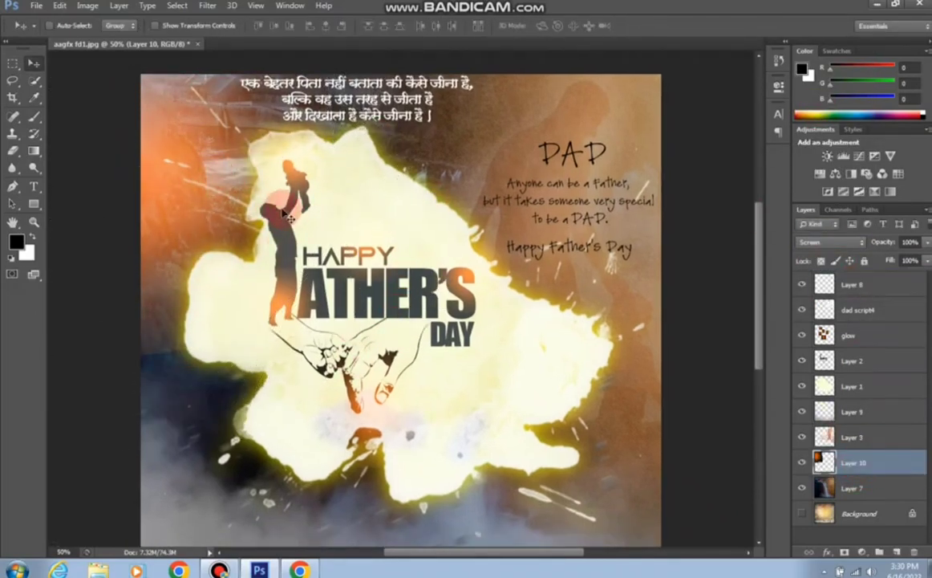
key("ctrl+o")
scroll(548, 186, "down", 5)
Open the eagle logo image and drag it into the poster
double_click(377, 234)
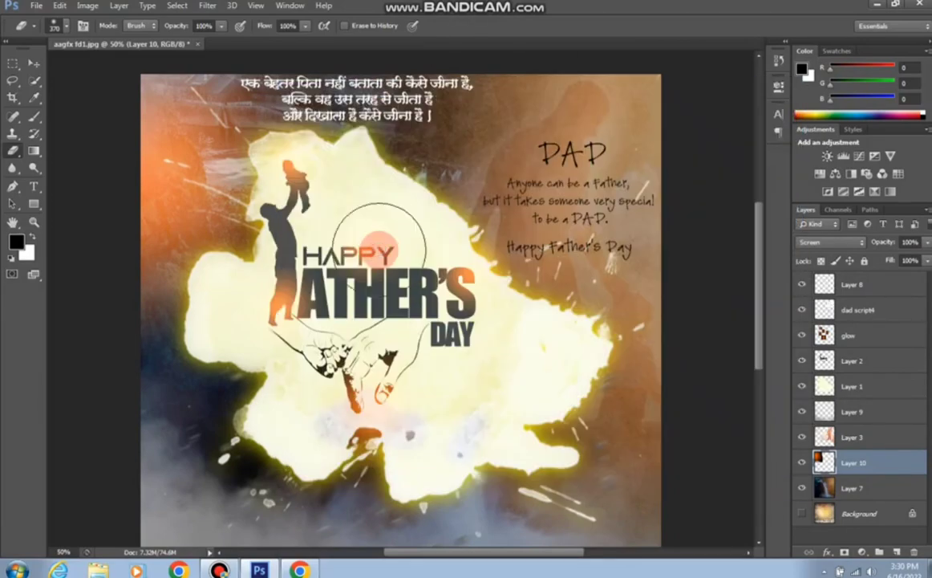
key("v")
mouse_move(377, 234)
left_mouse_down()
mouse_move(354, 197)
mouse_move(557, 88)
left_mouse_up()
Scale the logo down into the top-left corner and set it to Multiply
key("ctrl+t")
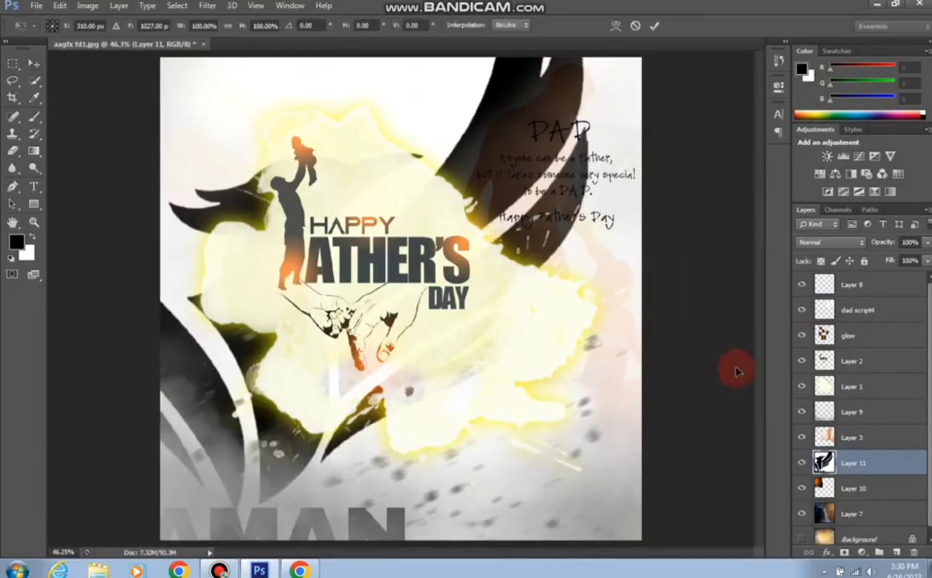
key("ctrl+minus")
key("ctrl+minus")
key("ctrl+minus")
left_click_drag(535, 420, 190, 168)
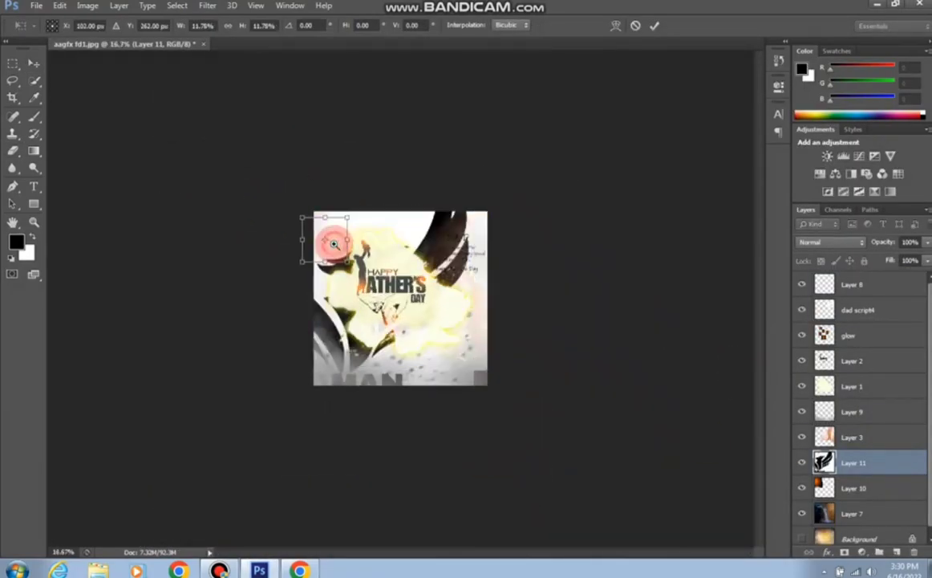
key("ctrl+plus")
mouse_move(333, 243)
left_mouse_down()
mouse_move(259, 190)
mouse_move(273, 199)
mouse_move(341, 187)
left_mouse_up()
key("ctrl+plus")
left_click(832, 242)
left_click(832, 35)
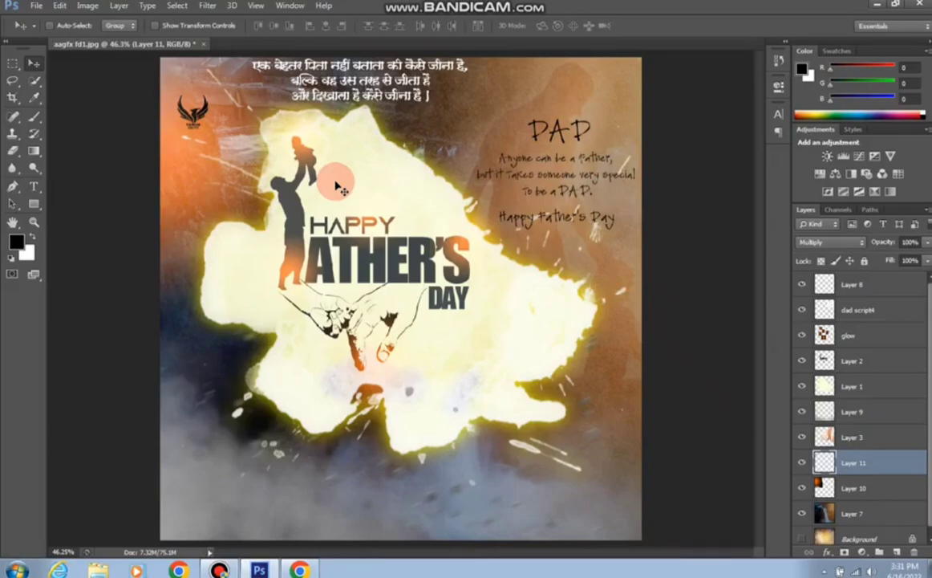
key("alt+Tab")
left_click(385, 77)
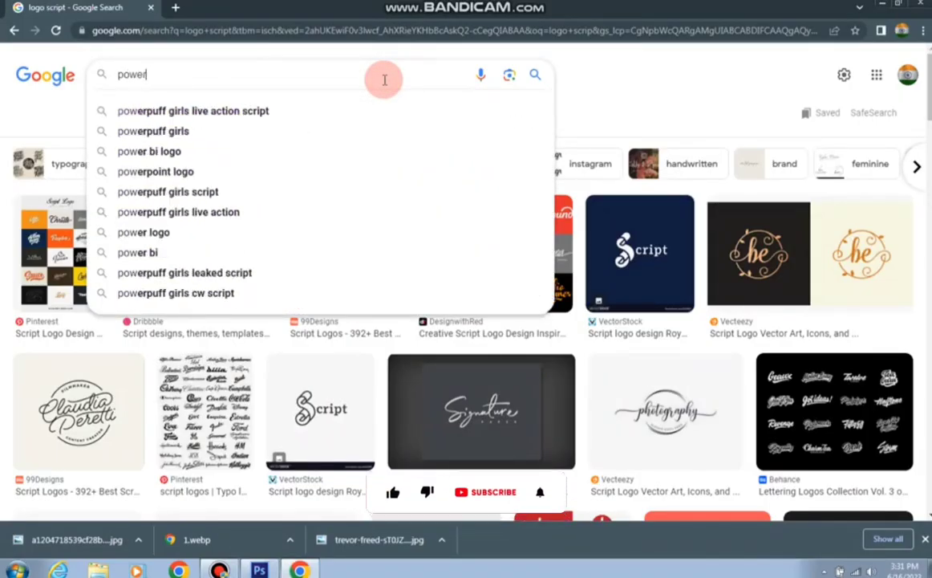
Search Google Images for 'powered by youtube logo png'
left_click(361, 131)
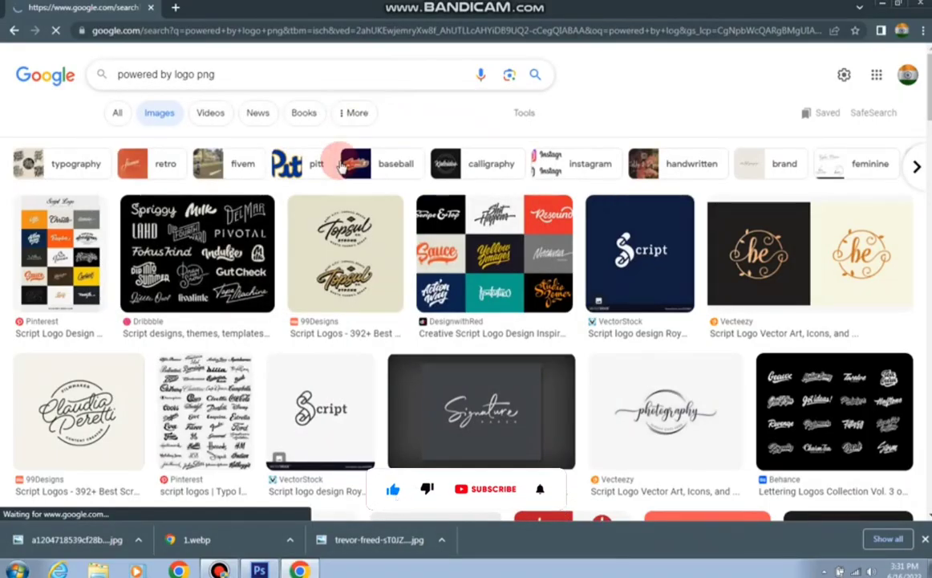
scroll(272, 270, "down", 2)
scroll(276, 337, "down", 2)
scroll(270, 328, "down", 3)
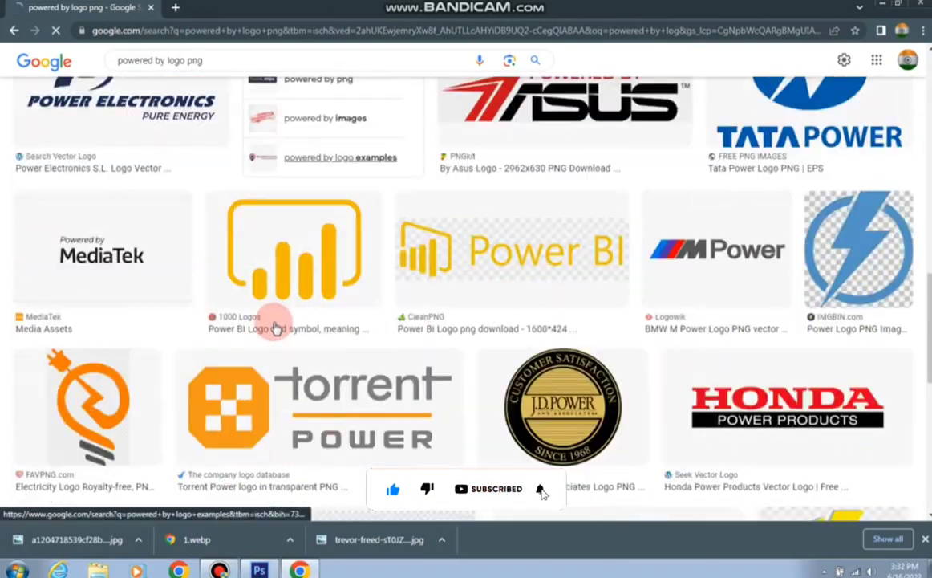
scroll(271, 329, "up", 5)
left_click(166, 60)
type("youtube")
key("Return")
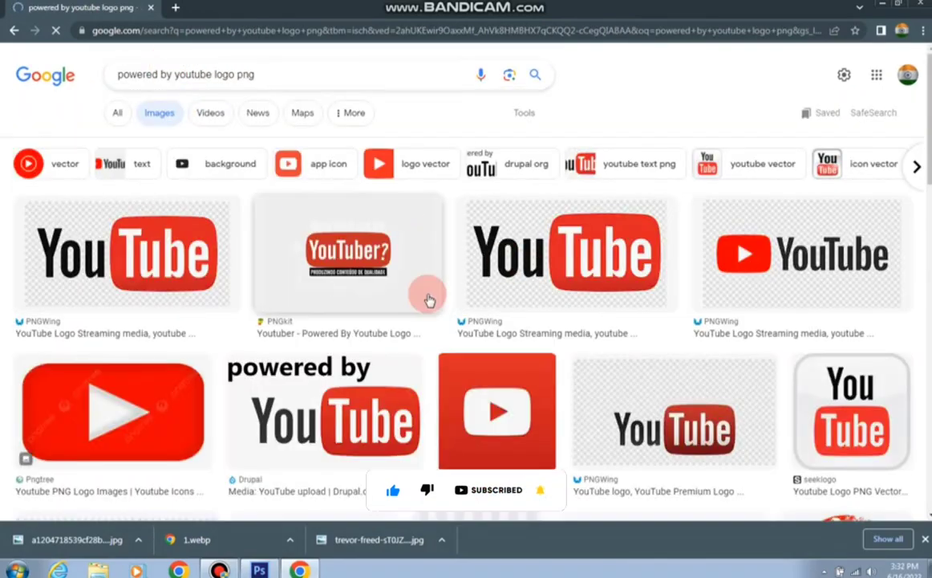
Preview the circular grunge YouTube icon and download it
scroll(427, 301, "down", 2)
left_click(312, 441)
right_click(602, 258)
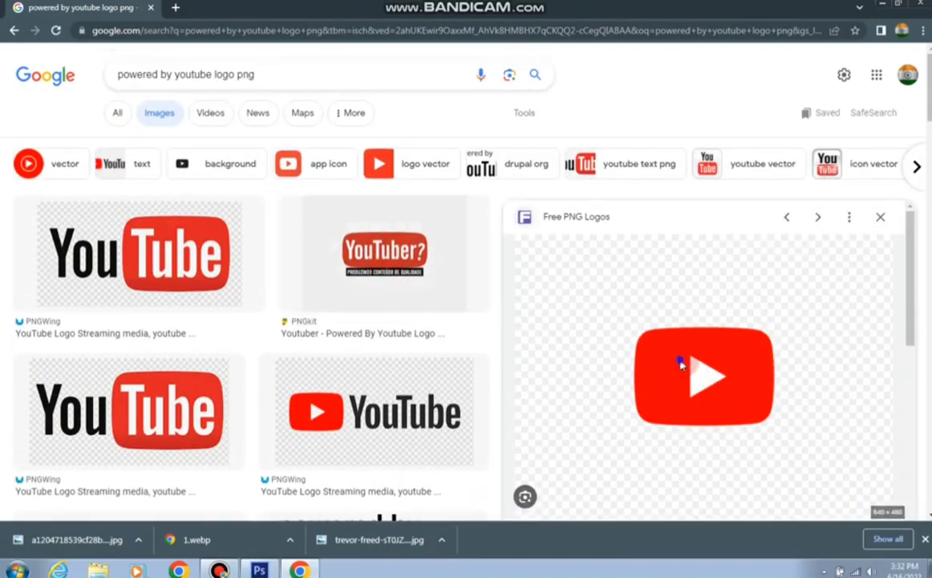
scroll(396, 291, "down", 1)
scroll(396, 291, "down", 3)
scroll(393, 272, "down", 2)
left_click(392, 260)
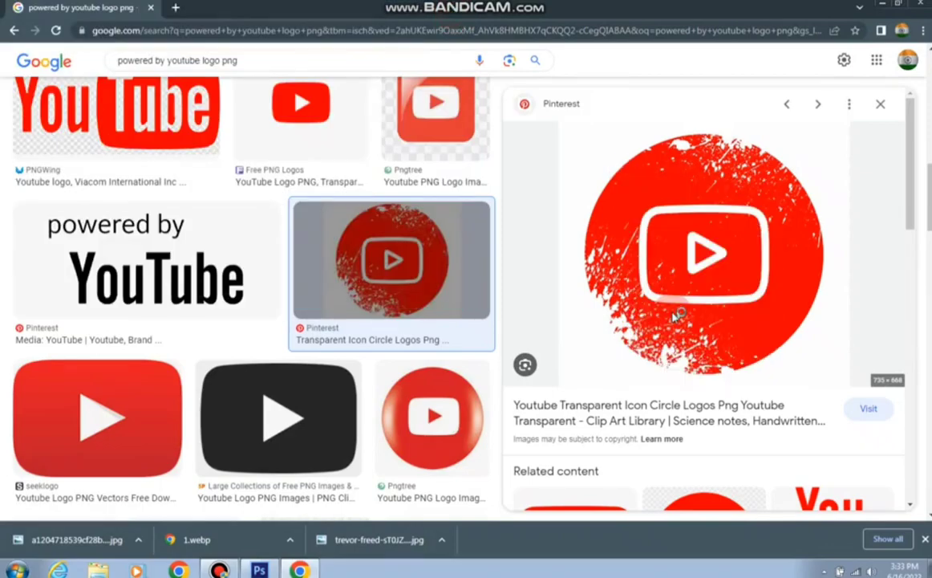
key("Return")
Add 'POWERED BY' text near the poster bottom in Ananda Black at 5 pt
left_click(258, 569)
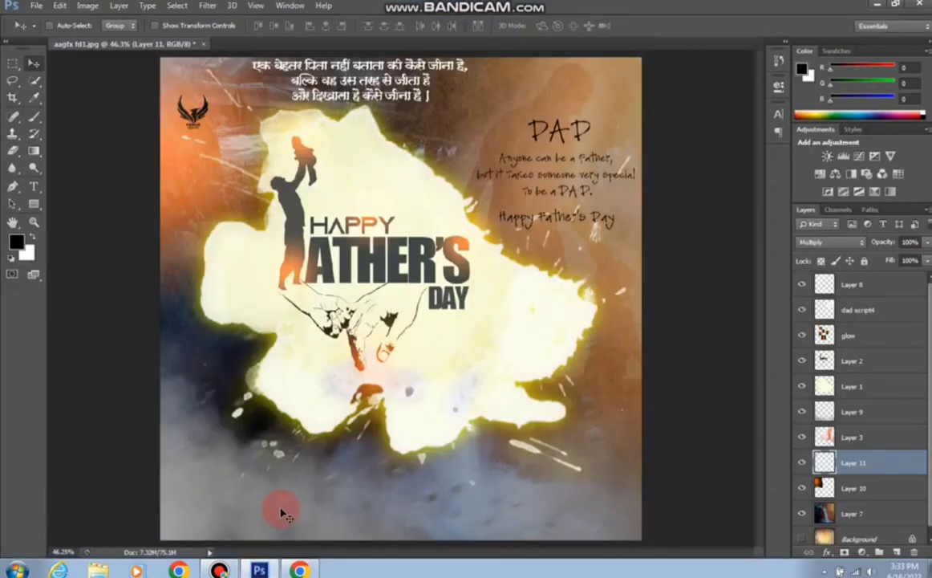
scroll(273, 491, "up", 1)
key("alt+period")
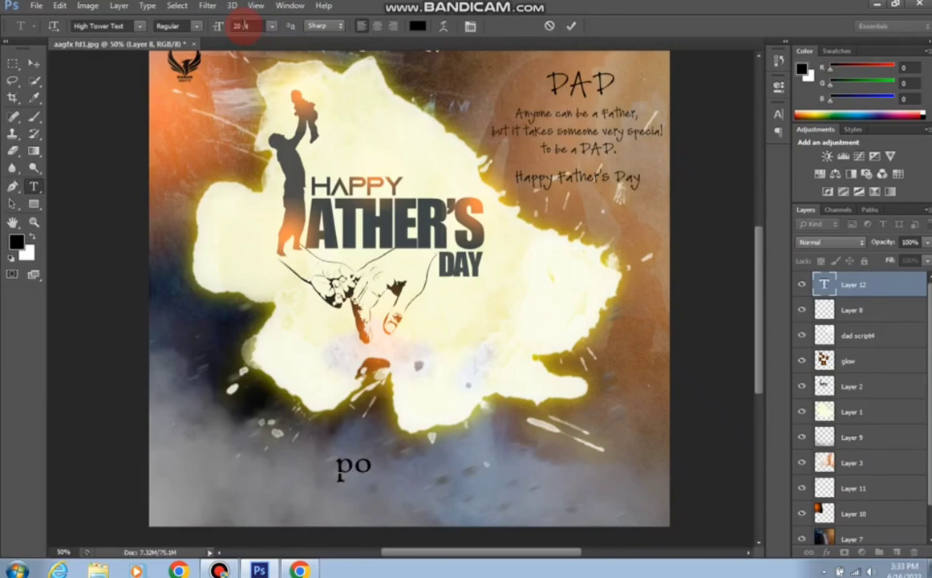
left_click(140, 26)
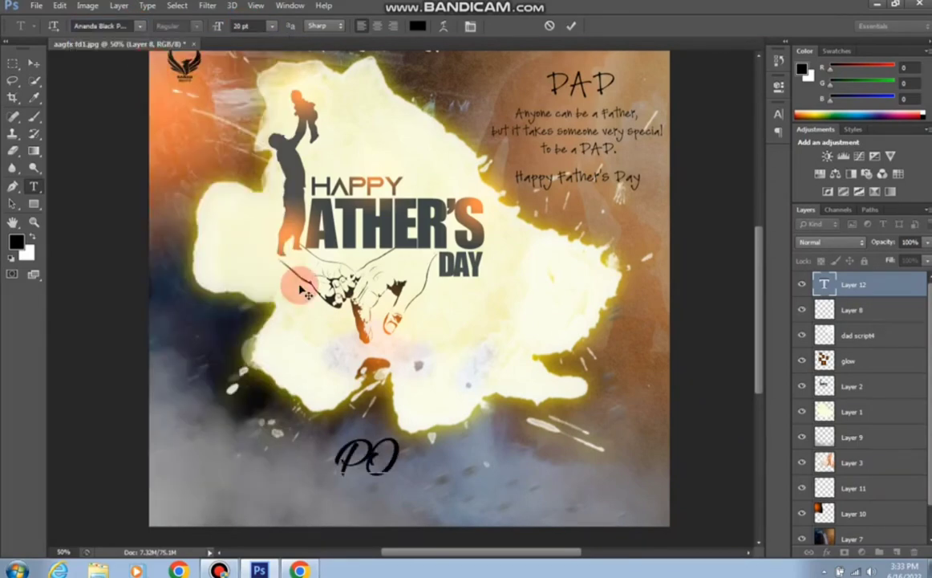
key("ctrl+a")
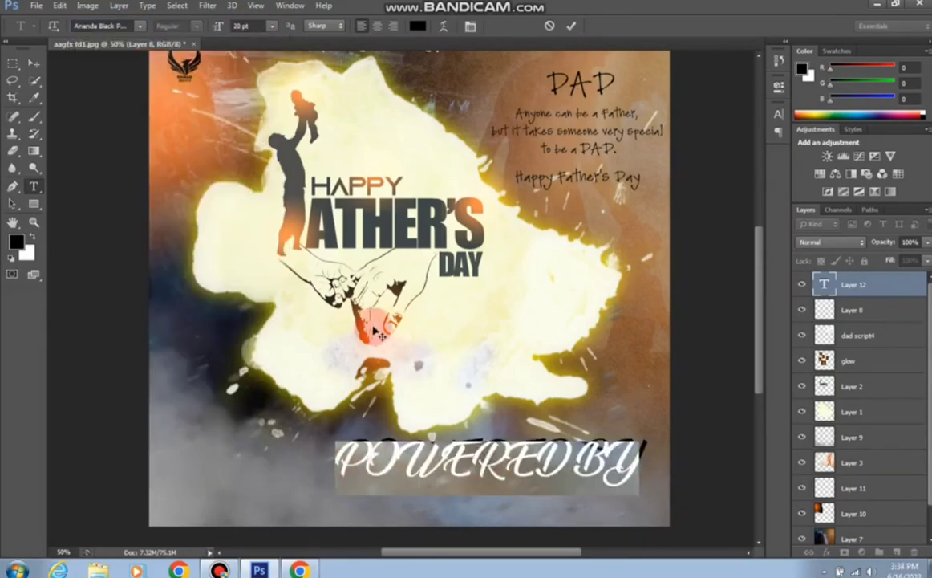
left_click(250, 26)
type("5")
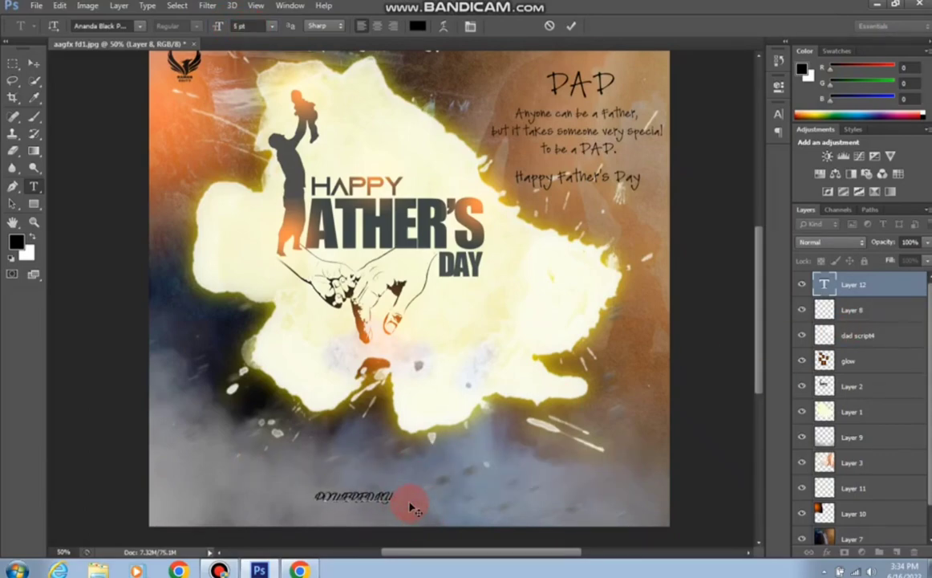
scroll(409, 507, "up", 2)
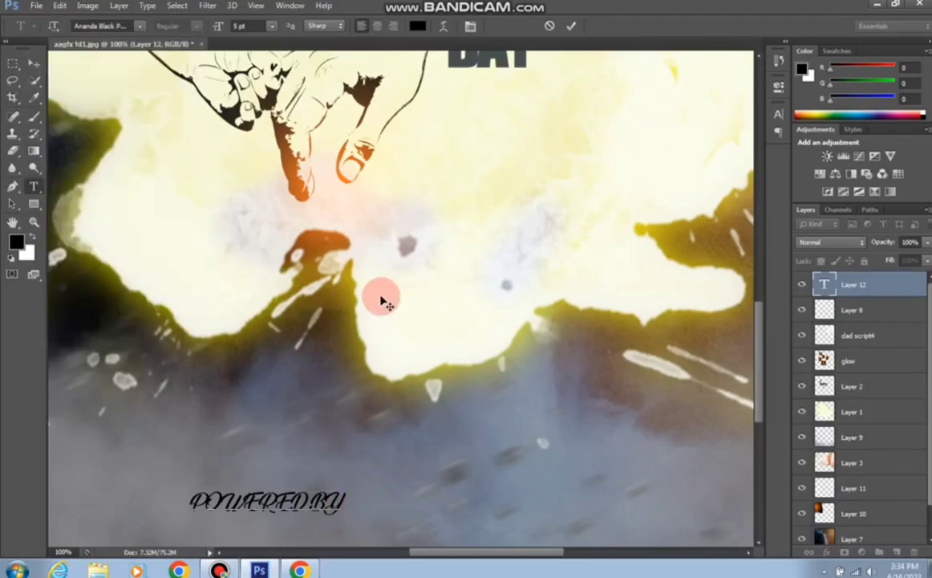
key("ctrl+o")
Bring the YouTube logo into the poster, shrink it, and place it beside BY
double_click(521, 166)
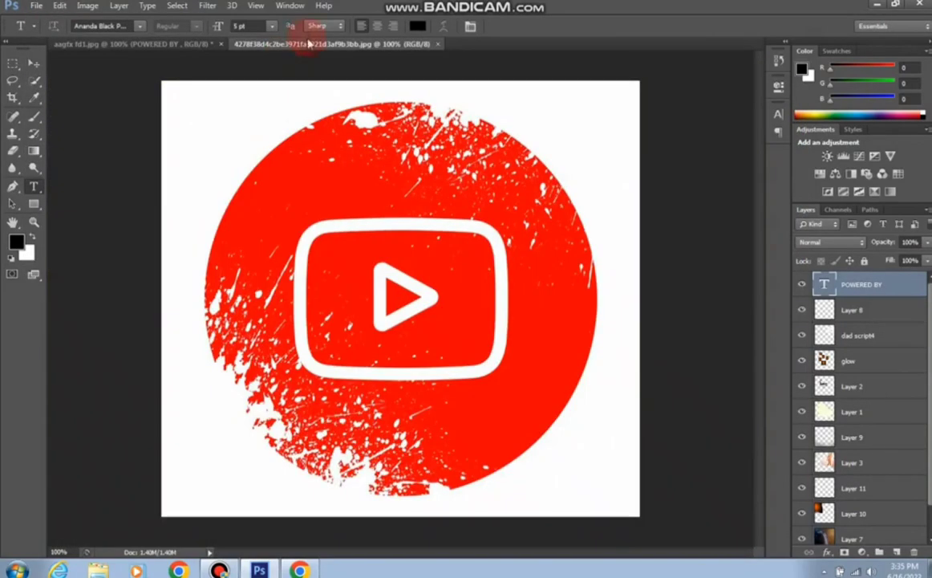
left_click_drag(345, 44, 308, 78)
left_click_drag(481, 321, 401, 305)
key("ctrl+t")
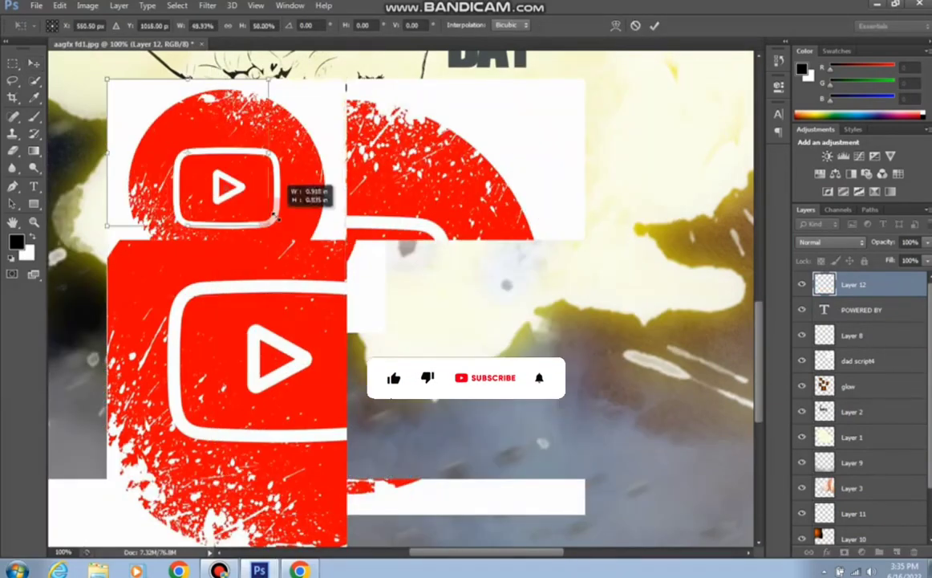
mouse_move(265, 184)
left_mouse_down()
mouse_move(449, 473)
mouse_move(343, 325)
left_mouse_up()
key("ctrl+plus")
key("ctrl+plus")
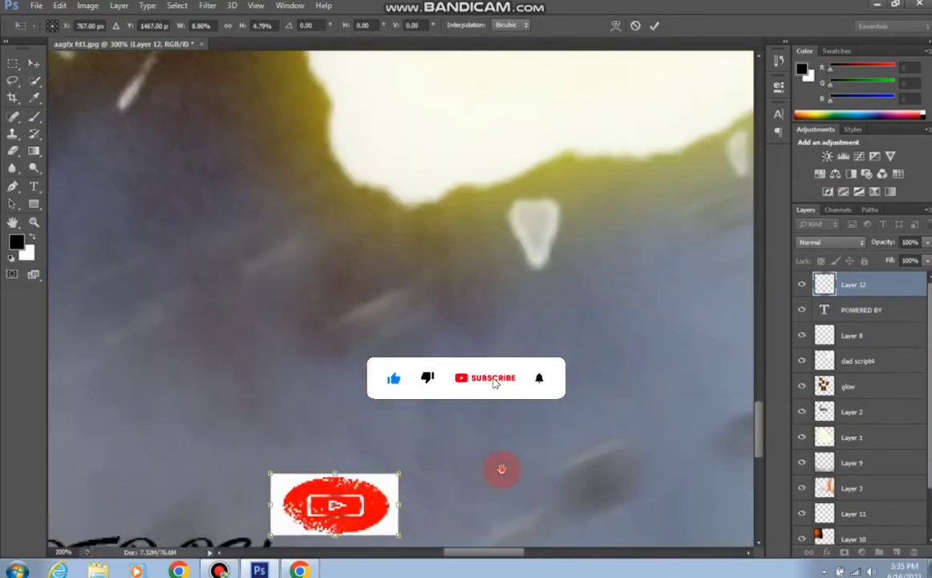
left_click_drag(392, 257, 402, 303)
key("Return")
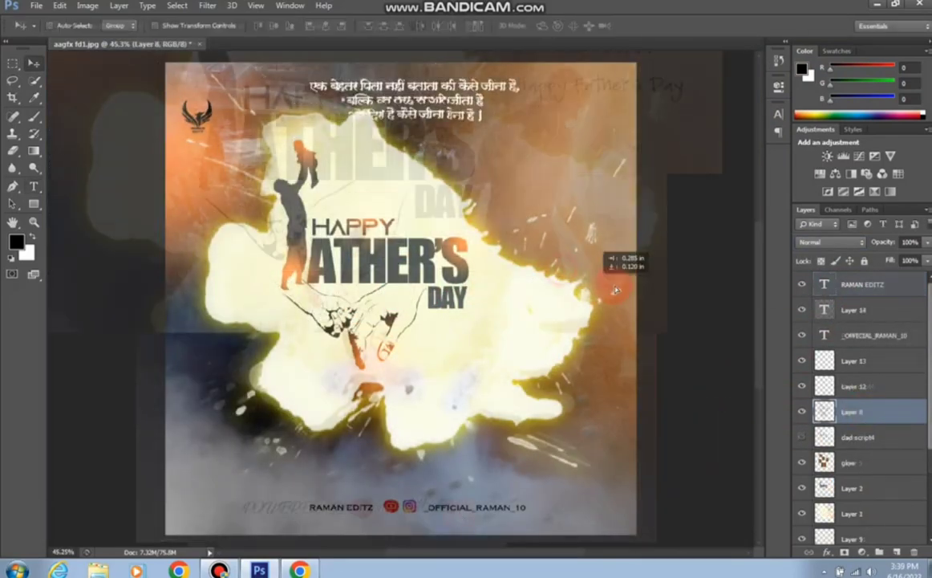
Move the Hindi quote up-left and show the DAD quote at the bottom right
left_click_drag(579, 217, 536, 162)
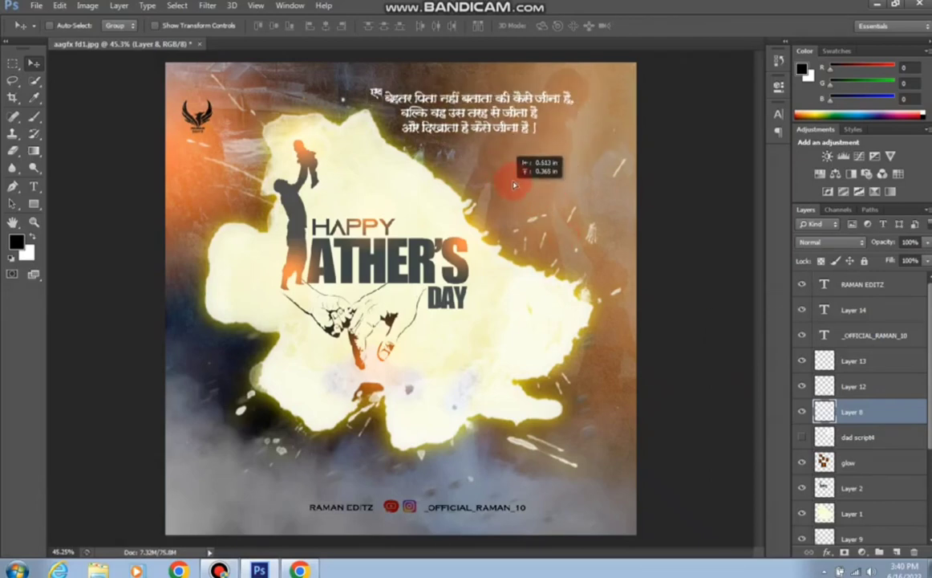
left_click(802, 436)
left_click(859, 436)
mouse_move(700, 366)
left_mouse_down()
mouse_move(603, 373)
mouse_move(565, 525)
left_mouse_up()
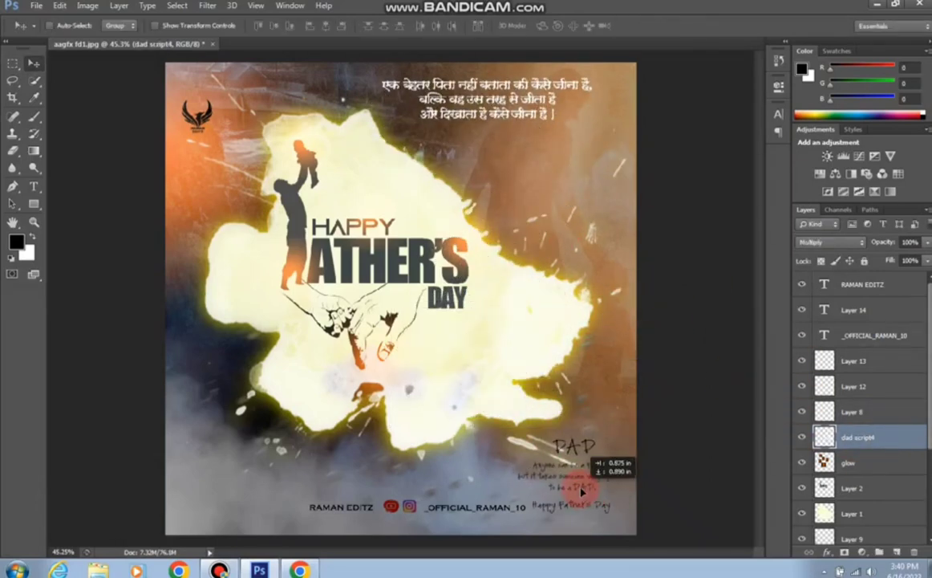
left_click(299, 569)
Search 'father day quotes png HI' and open the Pngtree Fathers Day Wishes In Hindi page
type("ha")
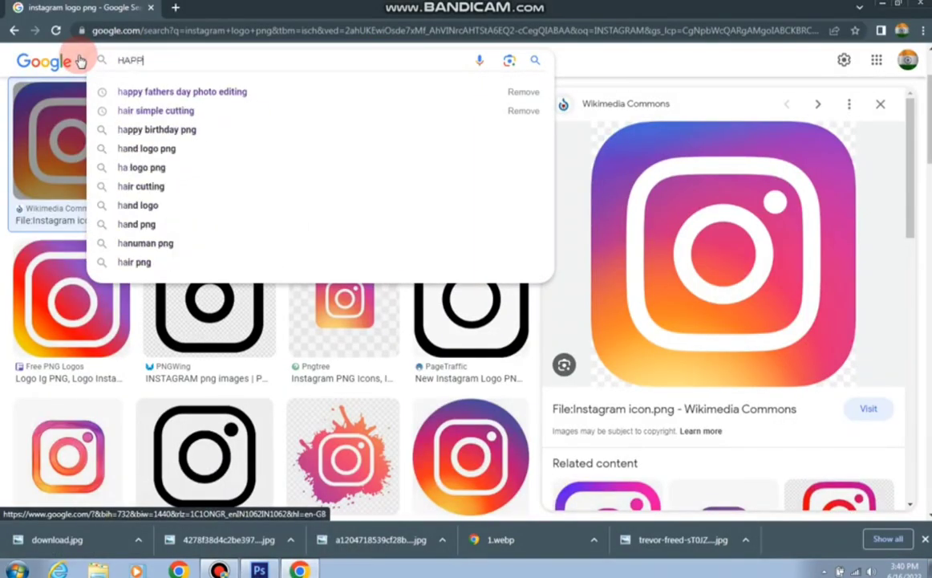
type("ppyy fathers day QUATOS PNG")
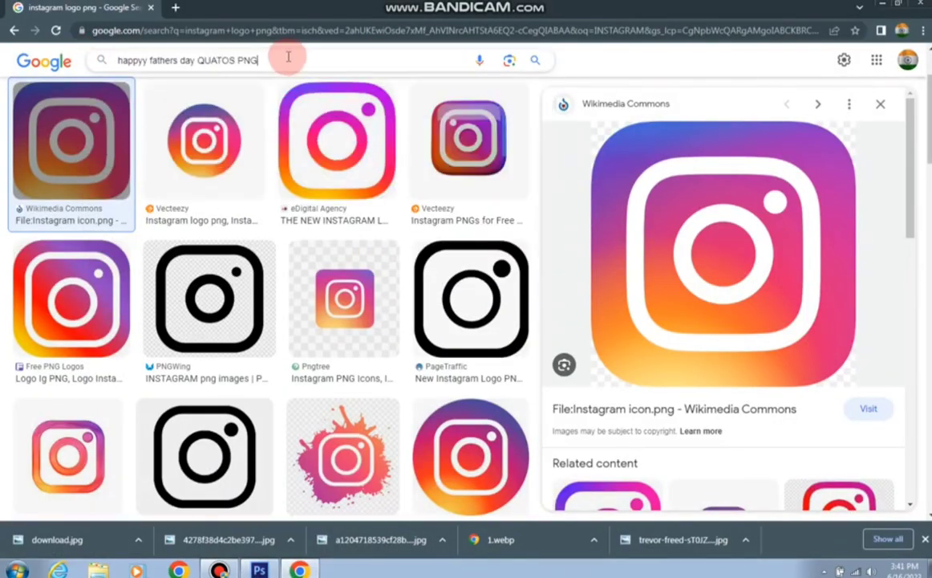
key("ctrl+a")
key("BackSpace")
type("father day quotes png HI")
left_click(534, 63)
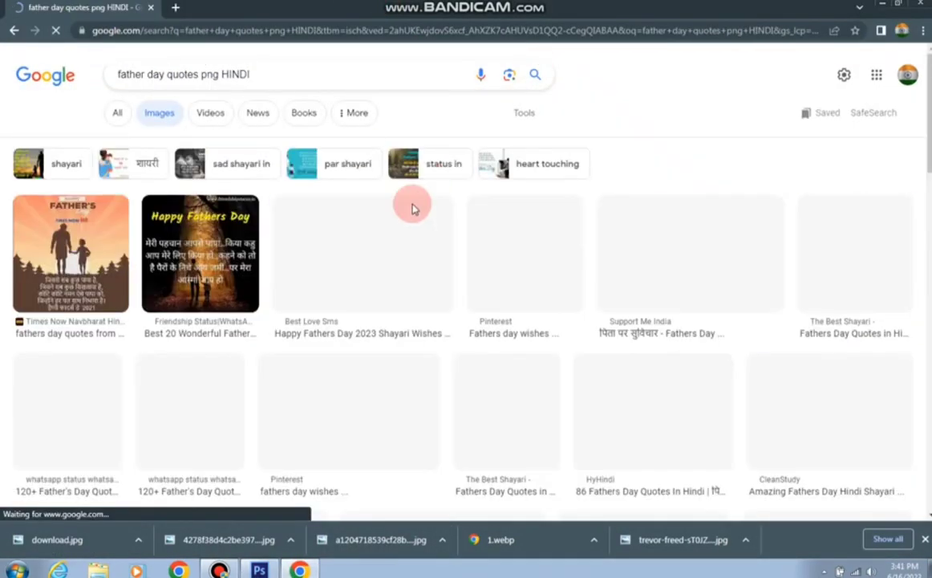
scroll(591, 318, "down", 5)
scroll(456, 289, "down", 3)
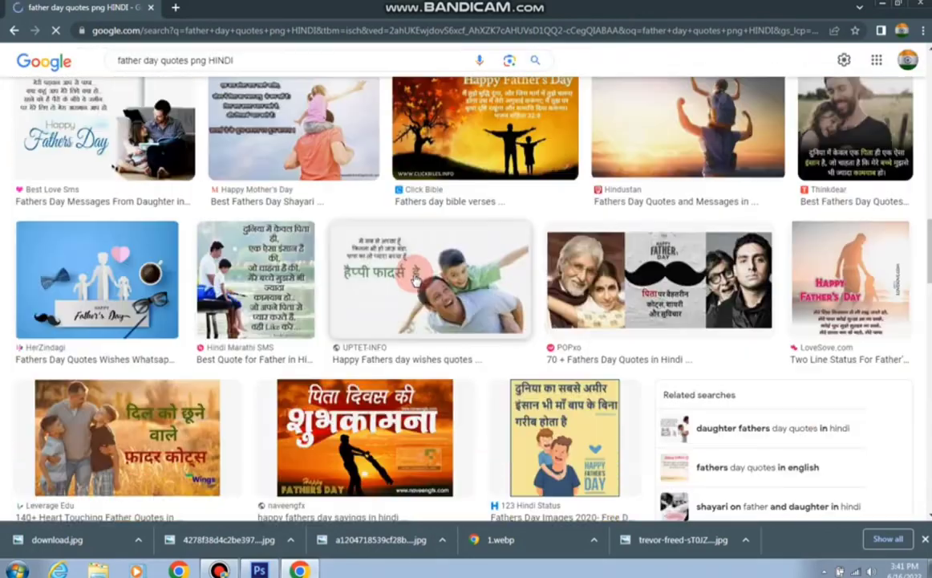
scroll(321, 201, "up", 10)
left_click(114, 110)
Browse the Pngtree results, dismiss the sign-up prompt, and open the father and baby PNG page
scroll(219, 409, "down", 3)
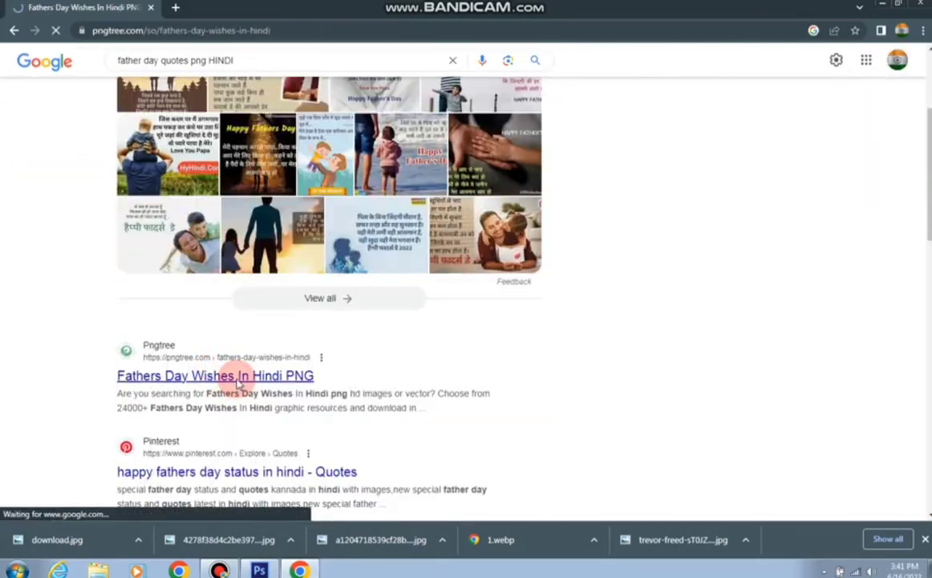
scroll(735, 359, "down", 5)
scroll(423, 361, "down", 5)
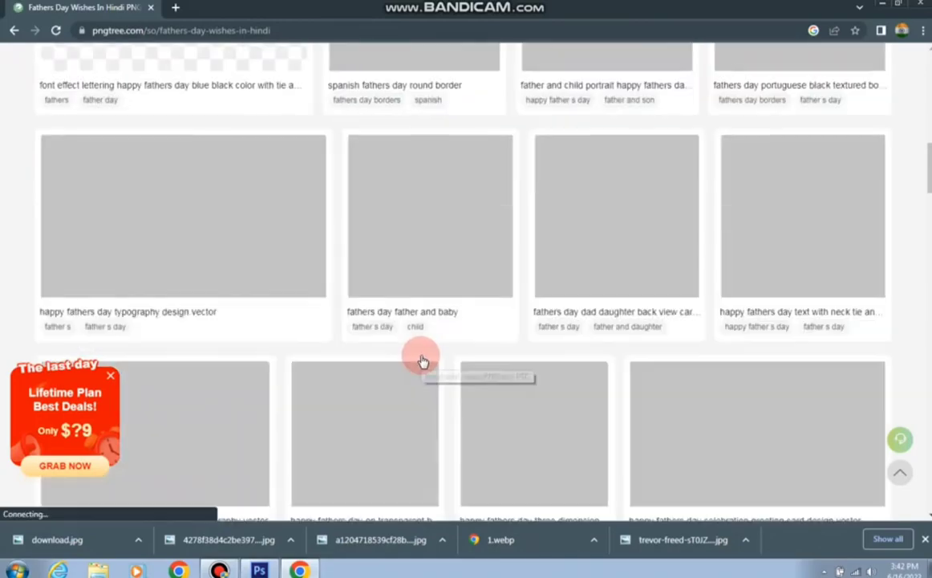
scroll(533, 448, "down", 7)
scroll(532, 401, "down", 5)
scroll(533, 366, "down", 4)
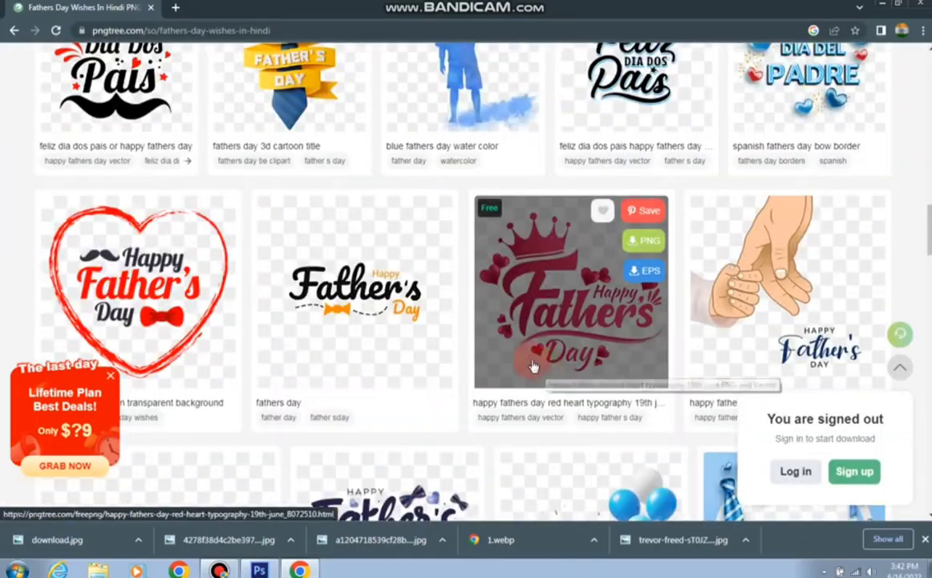
scroll(533, 366, "down", 5)
scroll(499, 348, "down", 5)
scroll(687, 235, "down", 5)
scroll(392, 285, "down", 3)
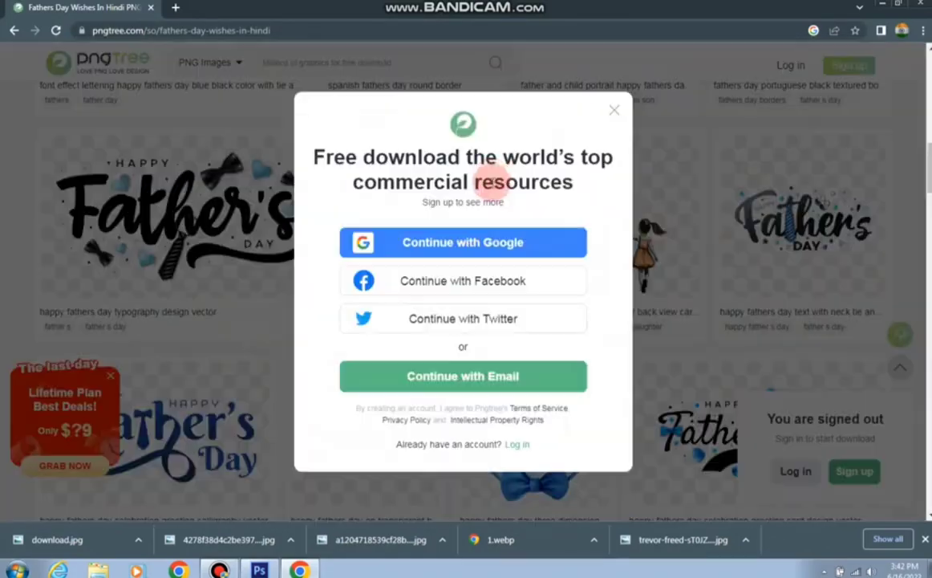
key("Escape")
left_click(483, 151)
left_click(556, 246)
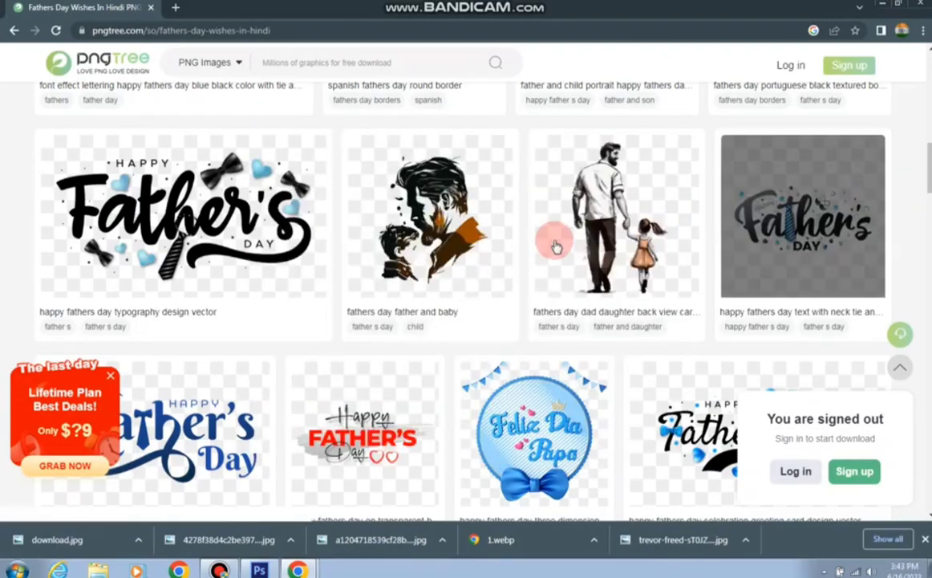
left_click(429, 202)
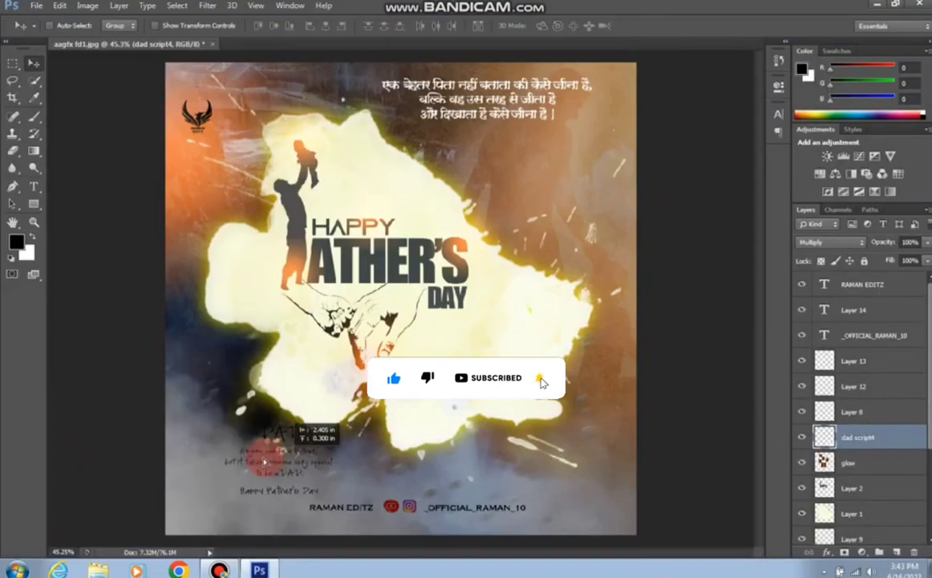
Save the Photoshop poster as FATHER DAY
left_click(36, 5)
left_click(48, 158)
left_click(473, 316)
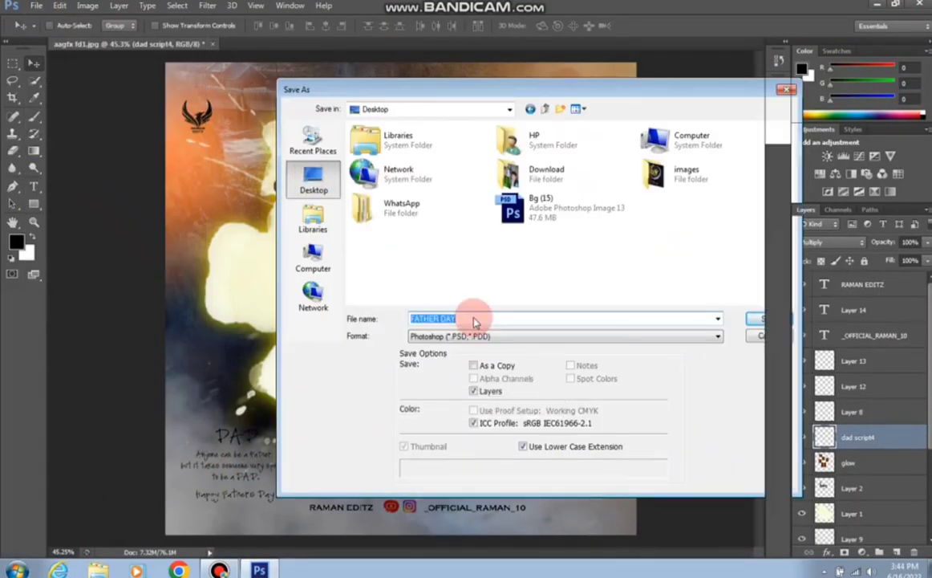
type("FATHER DAY")
key("Return")
Export the poster with Save for Web
left_click(37, 7)
left_click(178, 165)
left_click(161, 186)
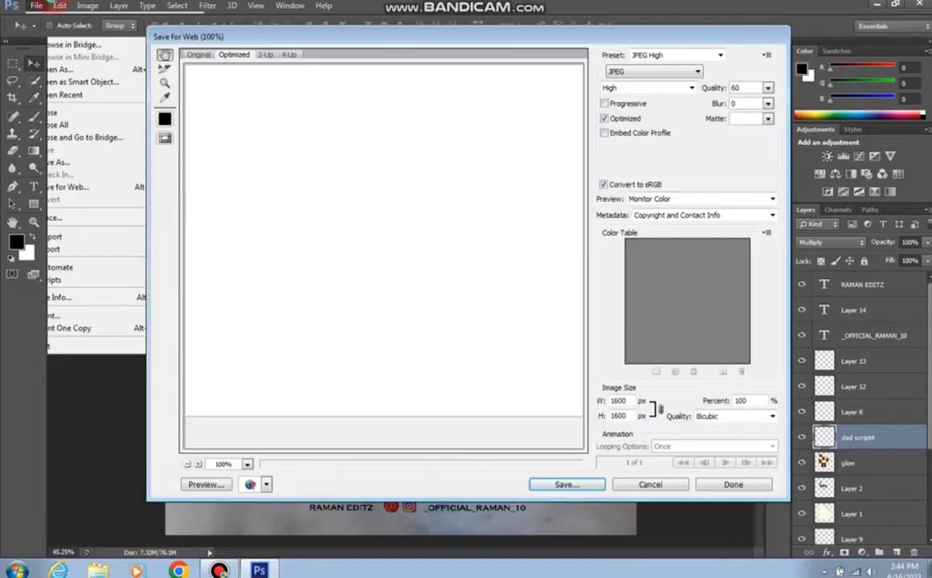
left_click(561, 482)
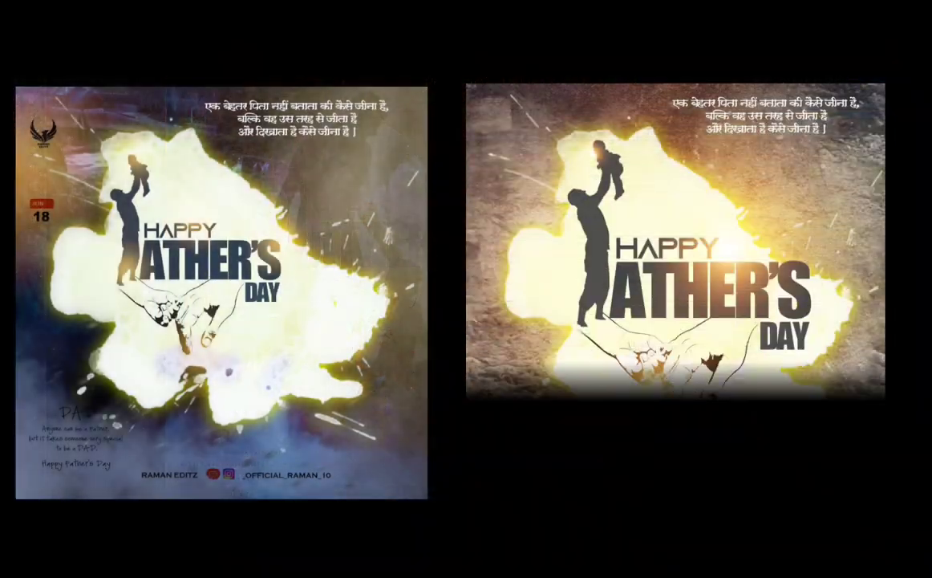